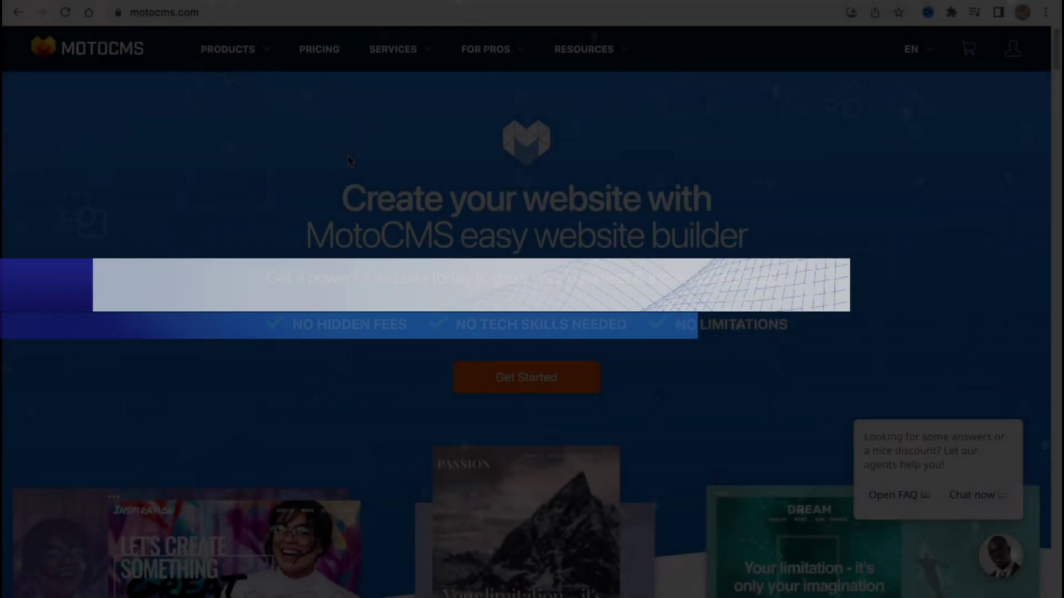
Scroll through the MotoCMS homepage to look over its content
{"action": "scroll", "coordinate": [346, 158], "scroll_direction": "down", "scroll_amount": 2}
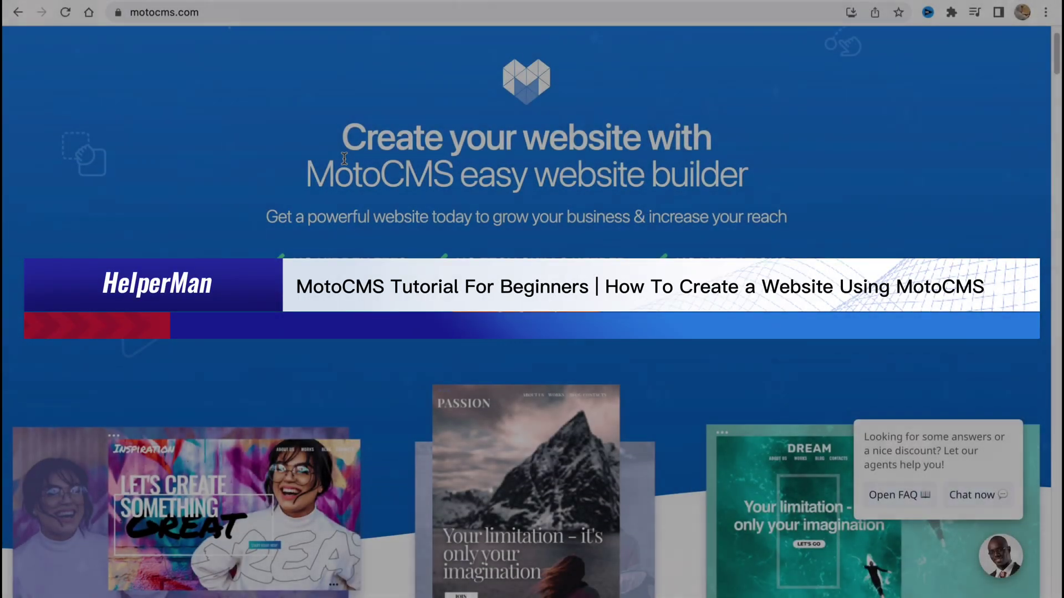
{"action": "scroll", "coordinate": [345, 158], "scroll_direction": "down", "scroll_amount": 1}
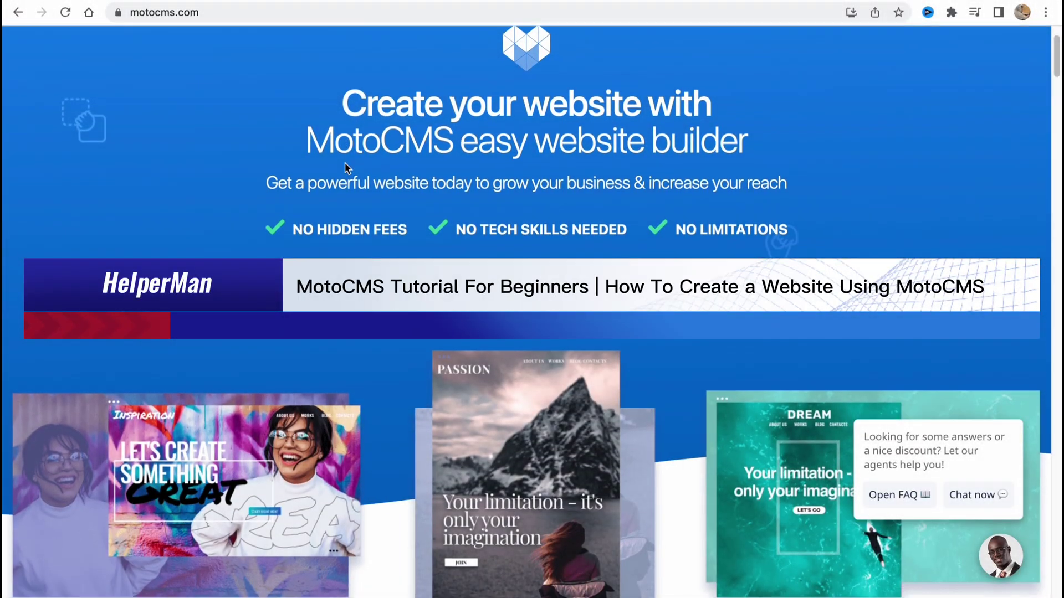
{"action": "scroll", "coordinate": [342, 163], "scroll_direction": "down", "scroll_amount": 2}
{"action": "scroll", "coordinate": [340, 165], "scroll_direction": "down", "scroll_amount": 8}
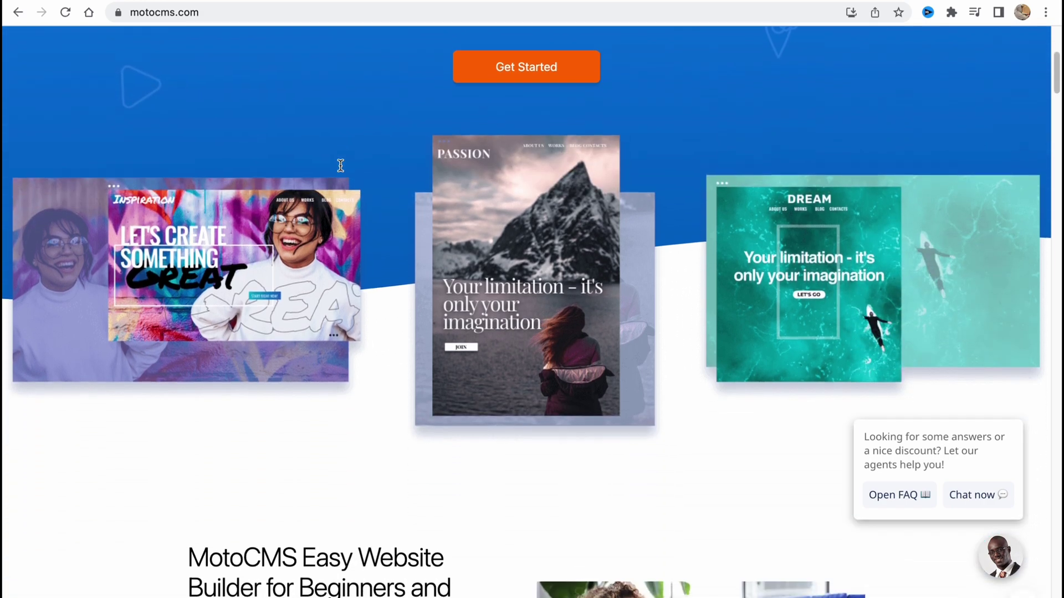
{"action": "scroll", "coordinate": [340, 170], "scroll_direction": "down", "scroll_amount": 4}
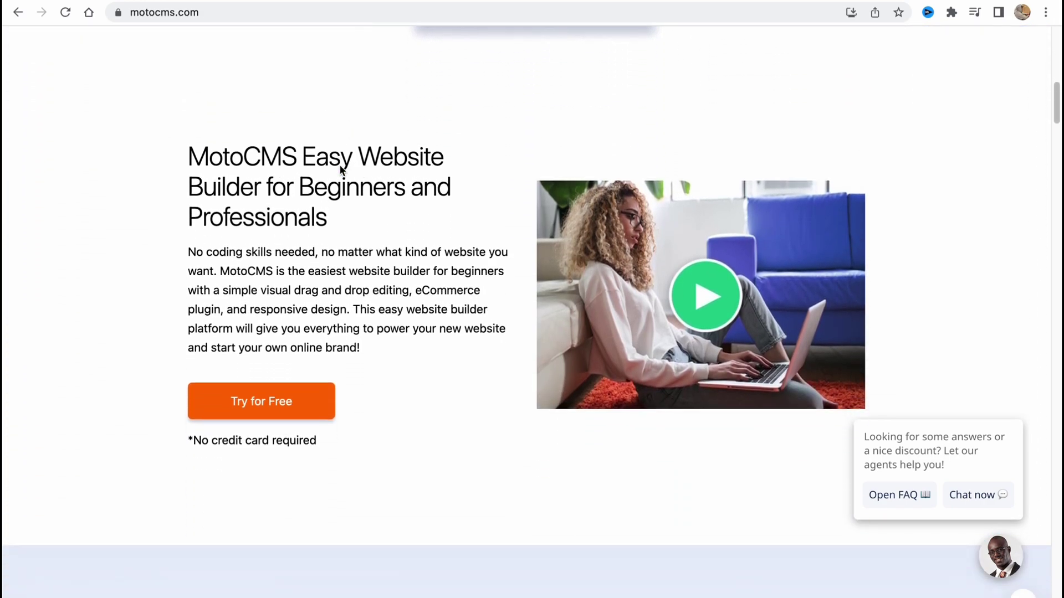
{"action": "scroll", "coordinate": [342, 169], "scroll_direction": "up", "scroll_amount": 14}
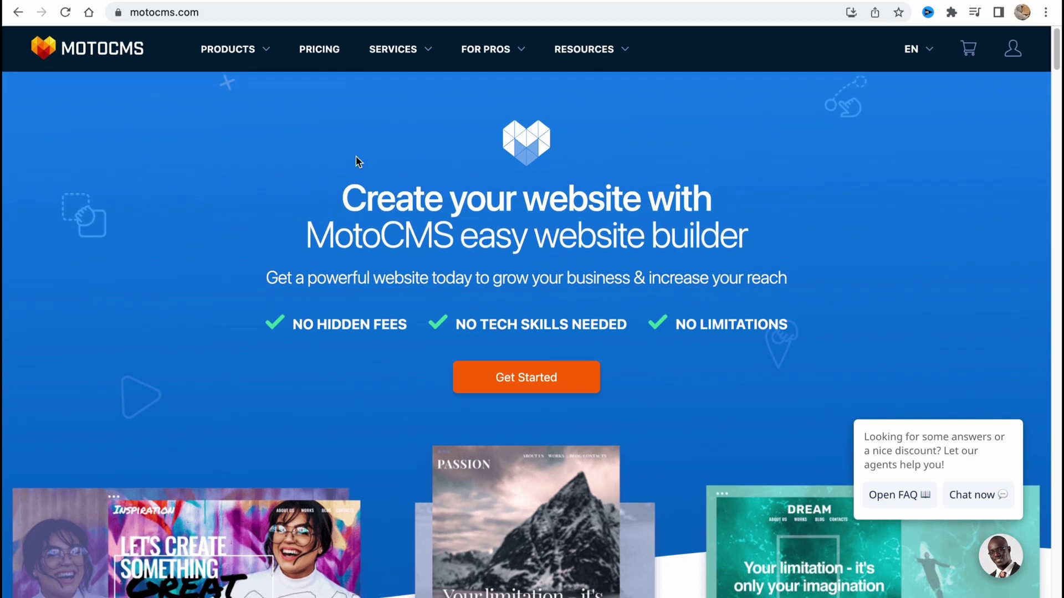
{"action": "scroll", "coordinate": [359, 161], "scroll_direction": "down", "scroll_amount": 1}
{"action": "scroll", "coordinate": [356, 157], "scroll_direction": "up", "scroll_amount": 1}
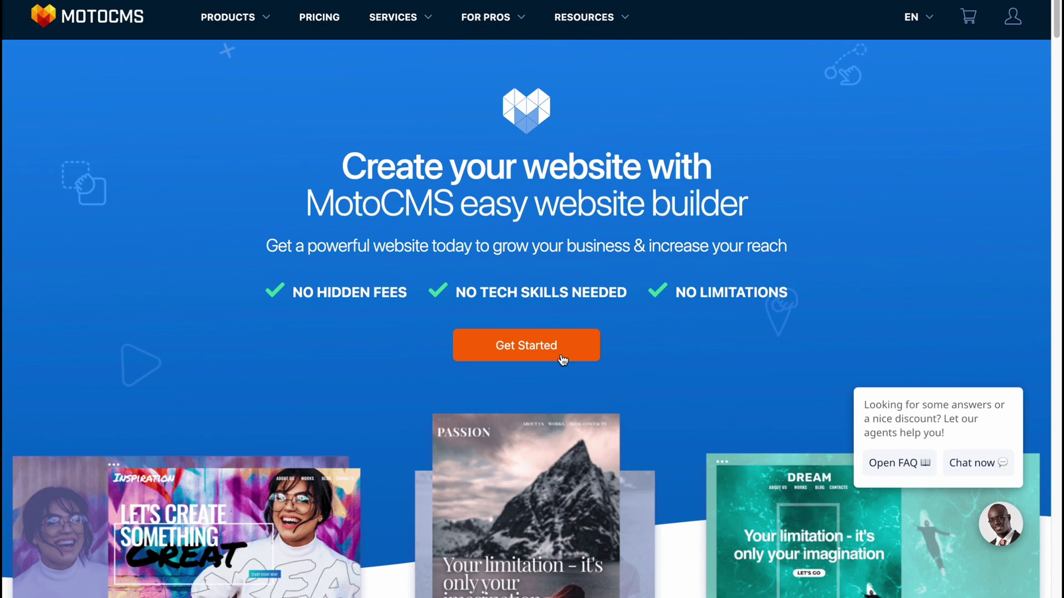
Go to the Website Builder Templates catalogue via Get Started and browse the listed templates
{"action": "left_click", "coordinate": [535, 352]}
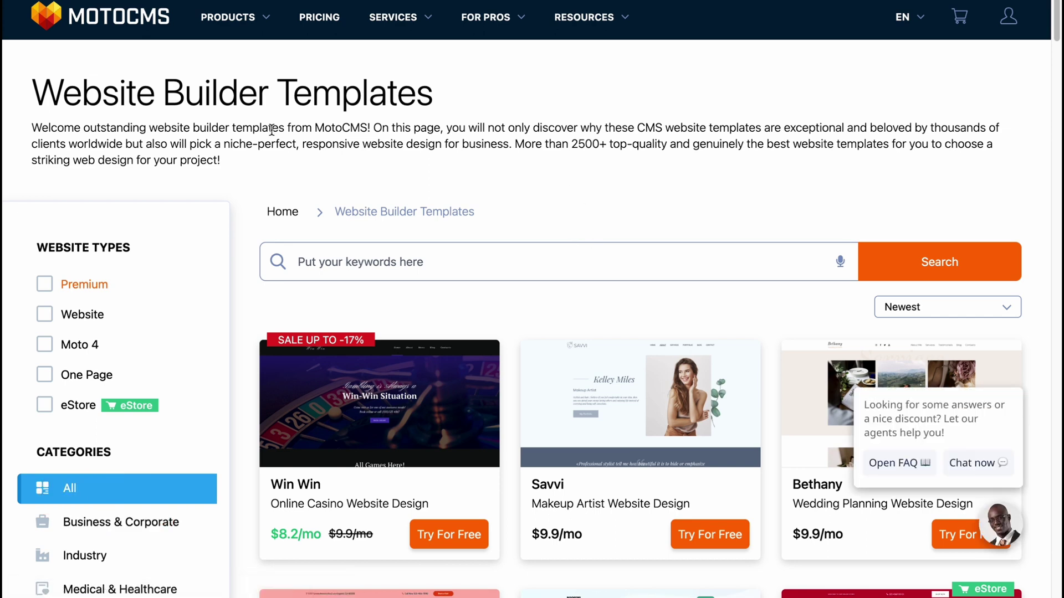
{"action": "scroll", "coordinate": [480, 320], "scroll_direction": "down", "scroll_amount": 3}
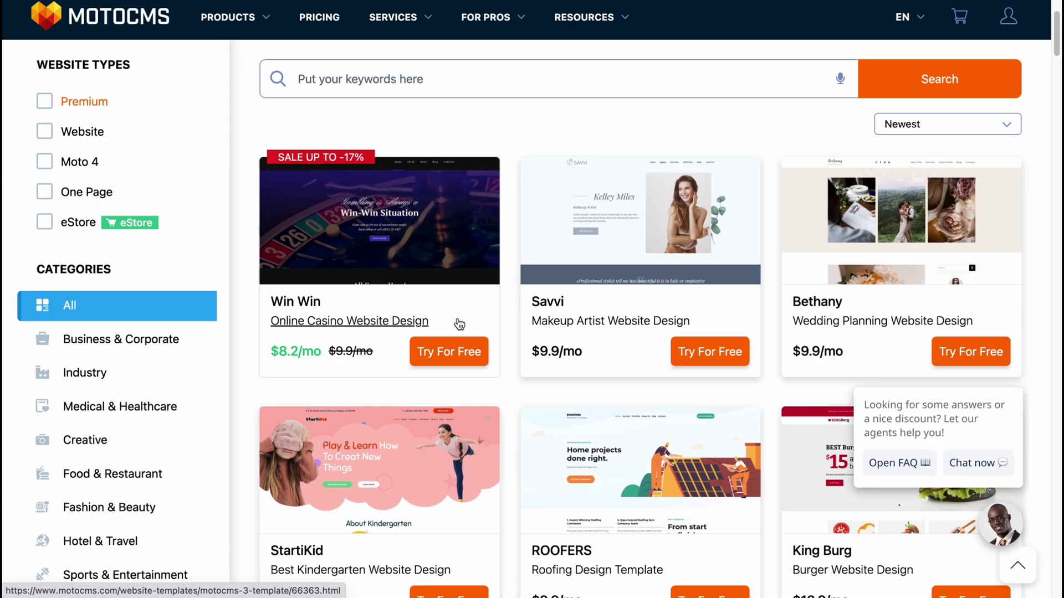
{"action": "scroll", "coordinate": [459, 324], "scroll_direction": "down", "scroll_amount": 2}
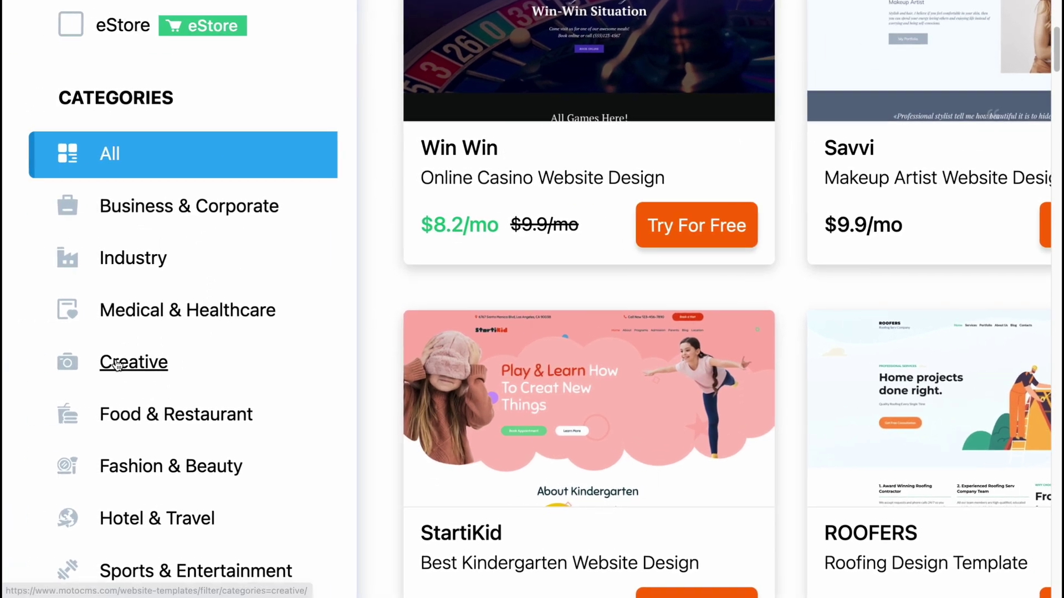
{"action": "scroll", "coordinate": [101, 421], "scroll_direction": "down", "scroll_amount": 1}
{"action": "scroll", "coordinate": [157, 415], "scroll_direction": "down", "scroll_amount": 2}
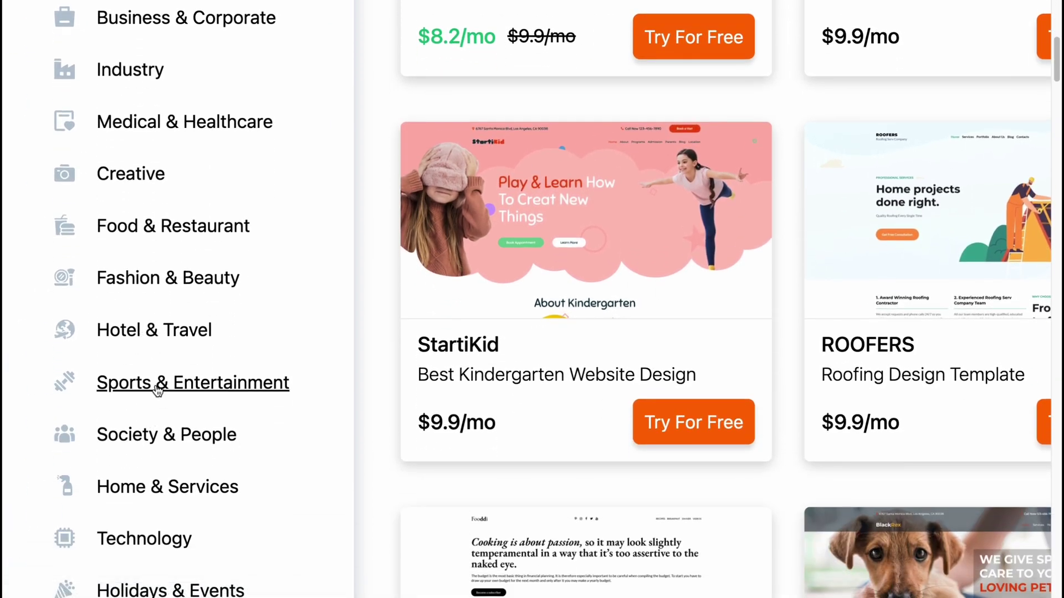
Filter the templates to Sports & Entertainment and scroll down to the Granul card
{"action": "left_click", "coordinate": [161, 383]}
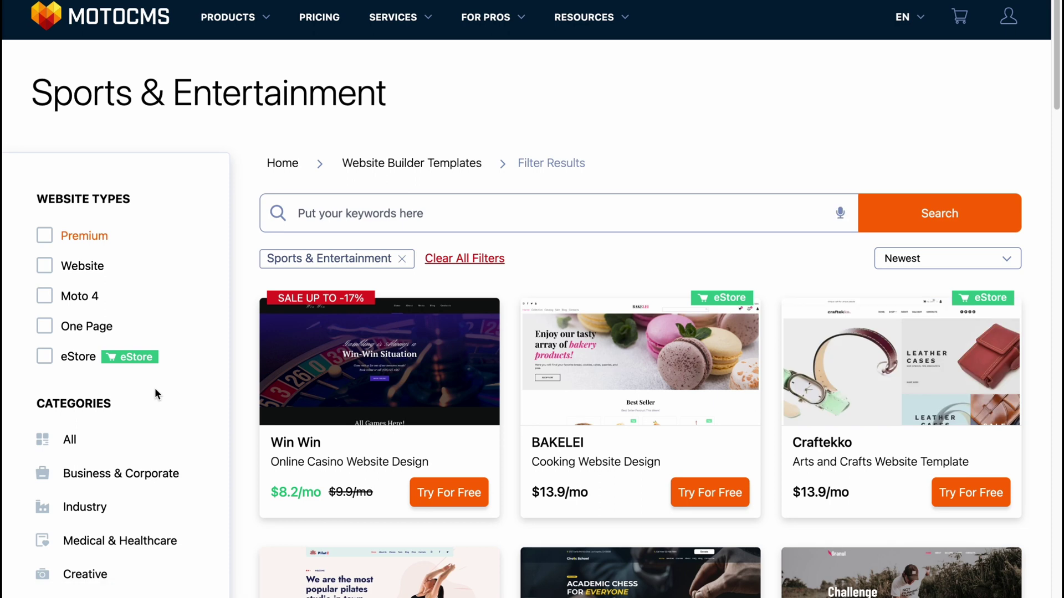
{"action": "scroll", "coordinate": [449, 371], "scroll_direction": "down", "scroll_amount": 3}
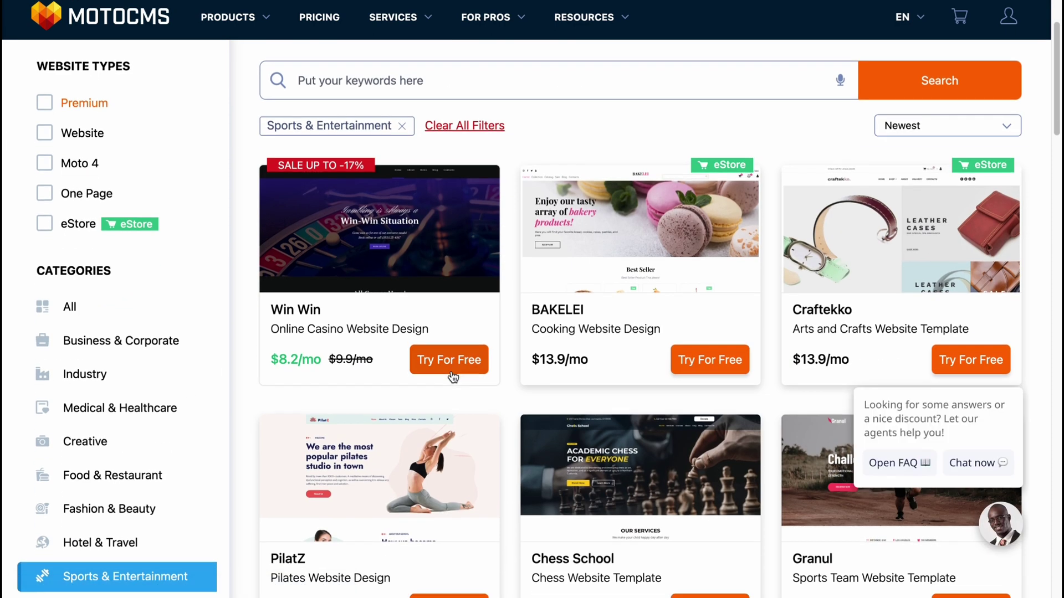
{"action": "scroll", "coordinate": [635, 337], "scroll_direction": "down", "scroll_amount": 2}
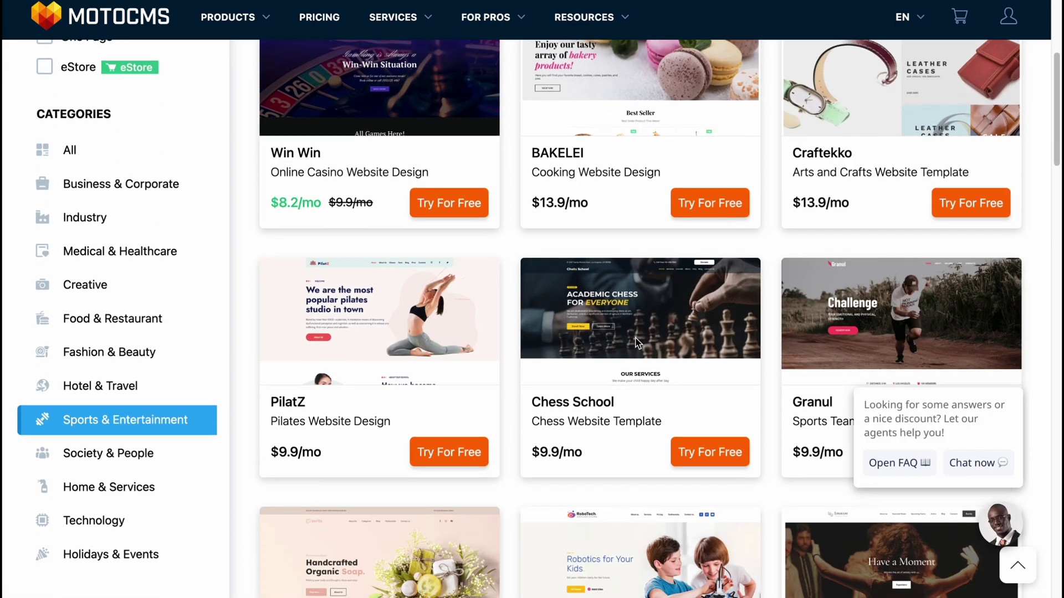
{"action": "scroll", "coordinate": [637, 344], "scroll_direction": "down", "scroll_amount": 2}
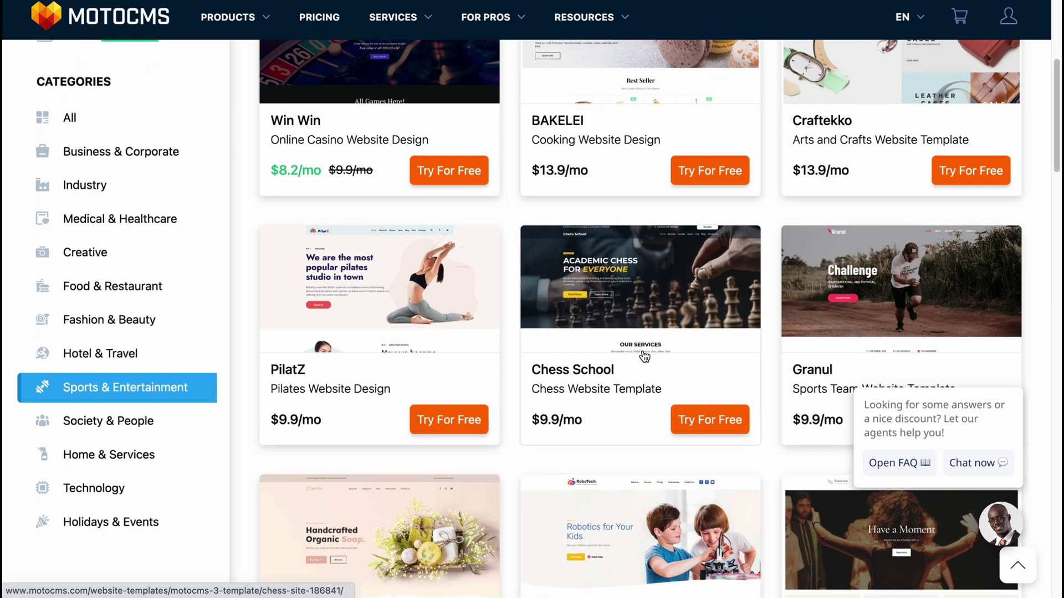
{"action": "scroll", "coordinate": [641, 349], "scroll_direction": "down", "scroll_amount": 1}
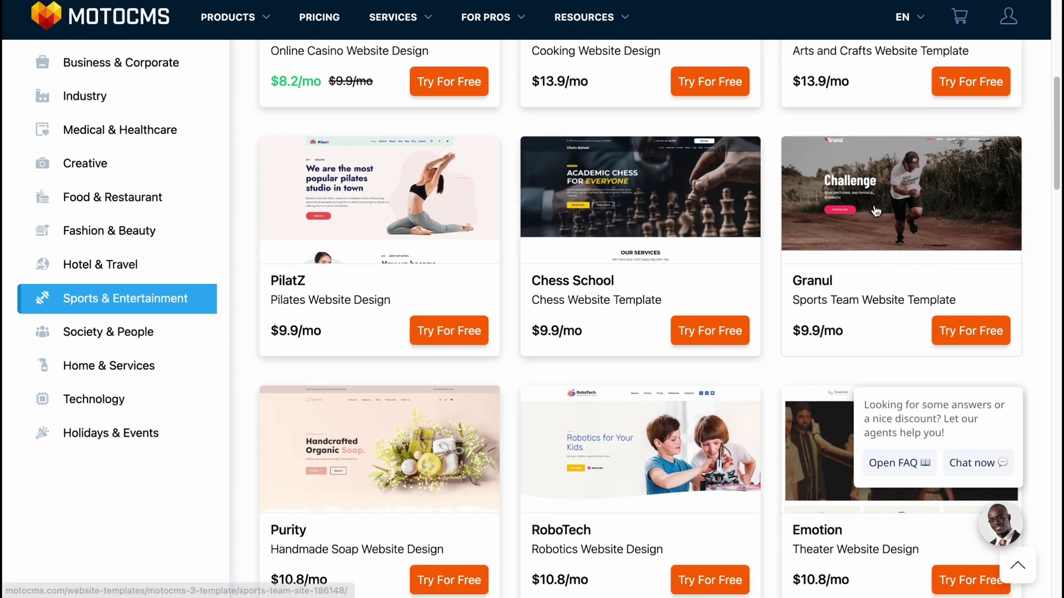
Start a Granul free trial with Google sign-in, accepting consent and confirming the template change
{"action": "left_click", "coordinate": [944, 332]}
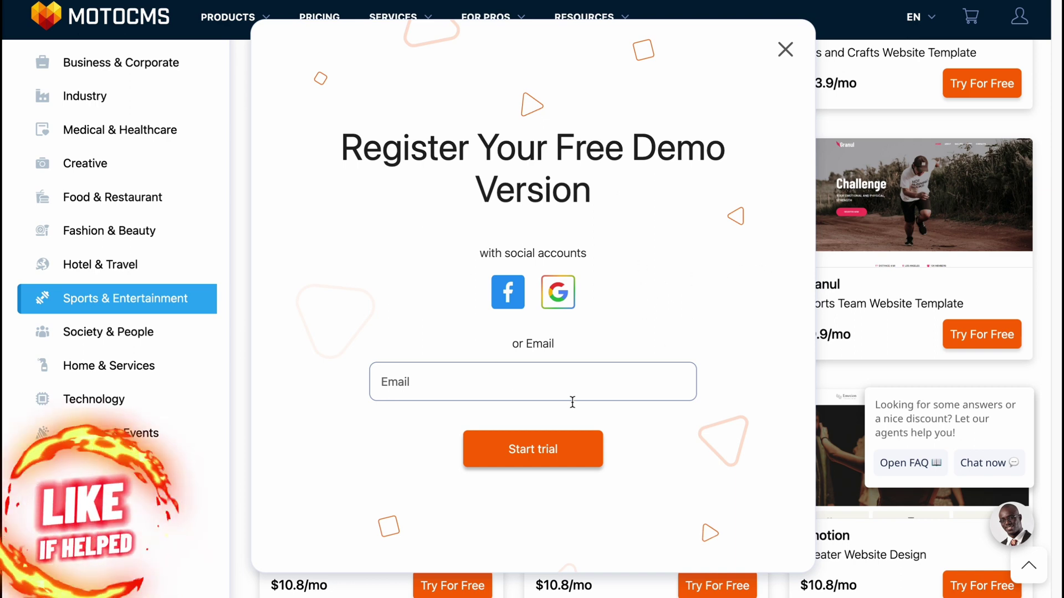
{"action": "left_click", "coordinate": [557, 292]}
{"action": "left_click", "coordinate": [520, 580]}
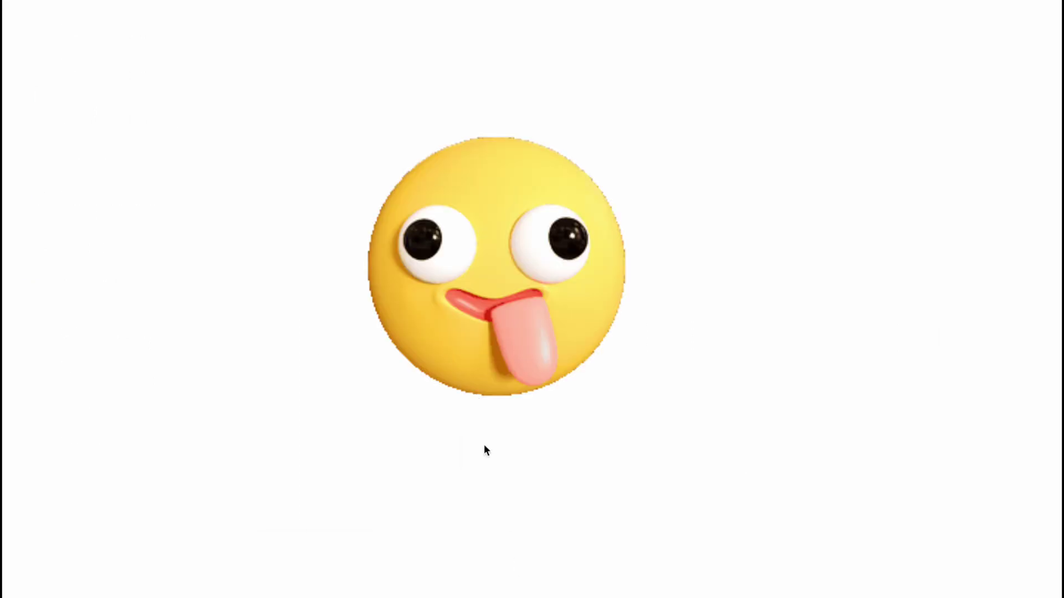
{"action": "left_click", "coordinate": [478, 289]}
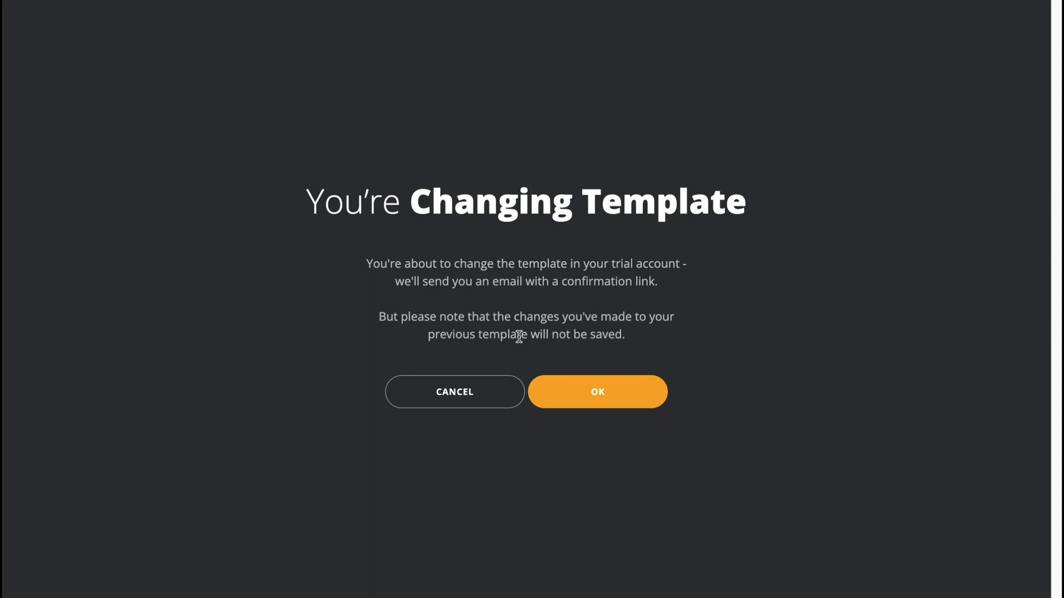
{"action": "left_click", "coordinate": [598, 394]}
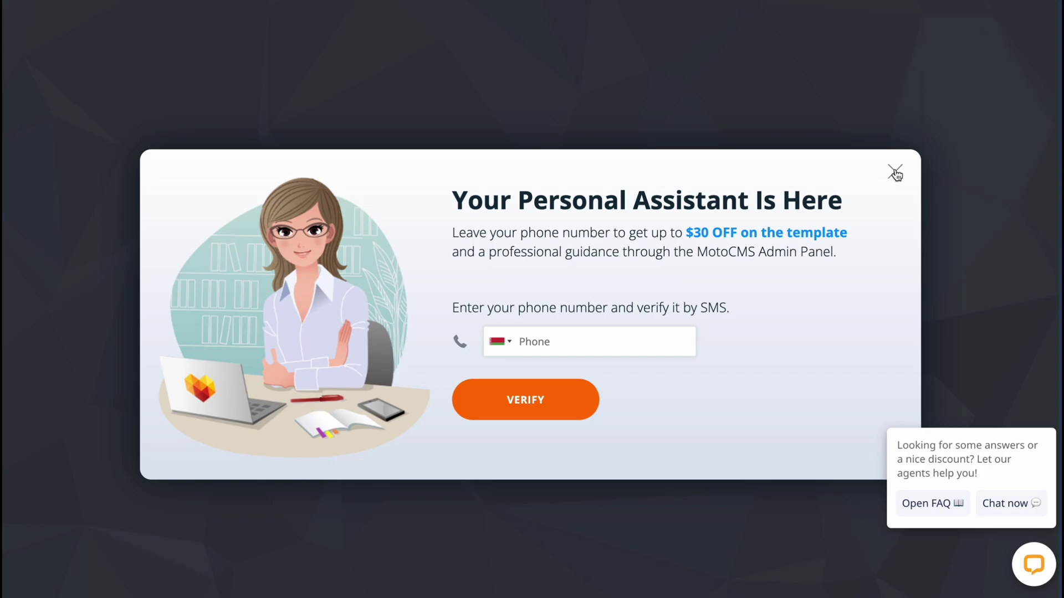
Dismiss the Personal Assistant offer and open the Home page from the Pages list
{"action": "left_click", "coordinate": [896, 173]}
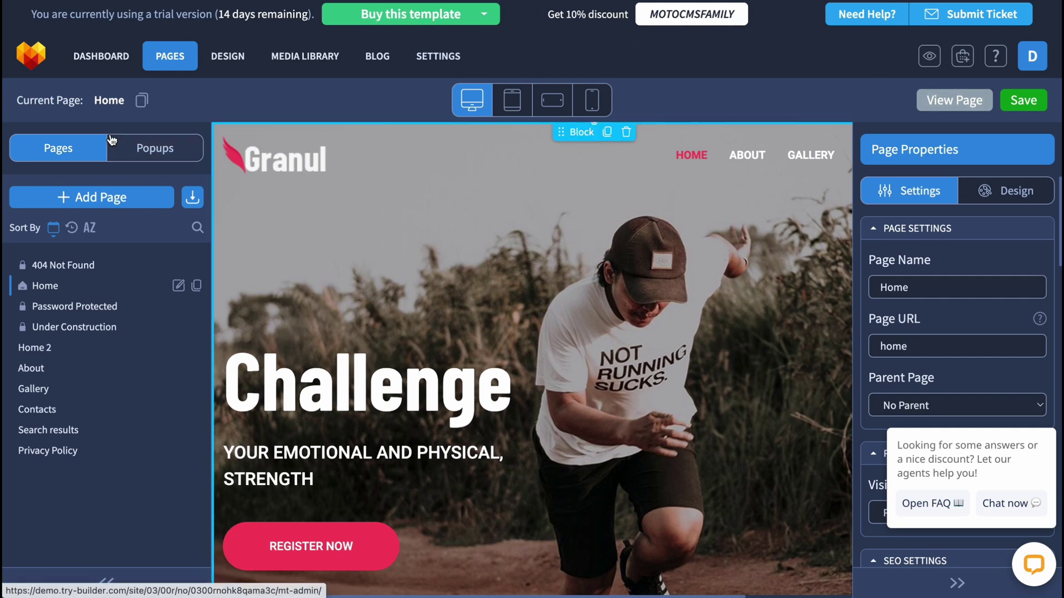
{"action": "left_click", "coordinate": [226, 58]}
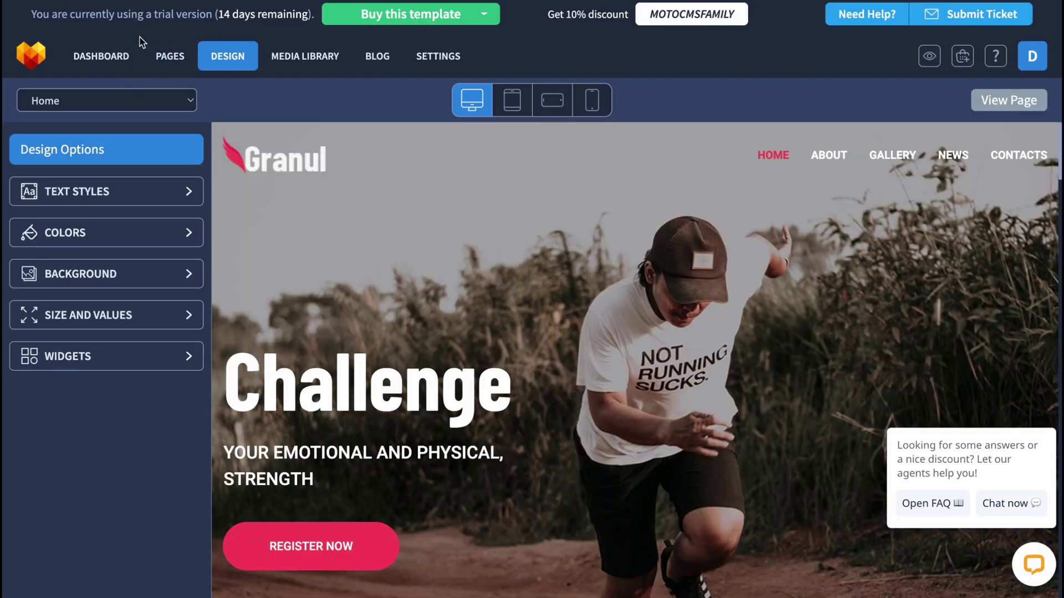
{"action": "left_click", "coordinate": [171, 61]}
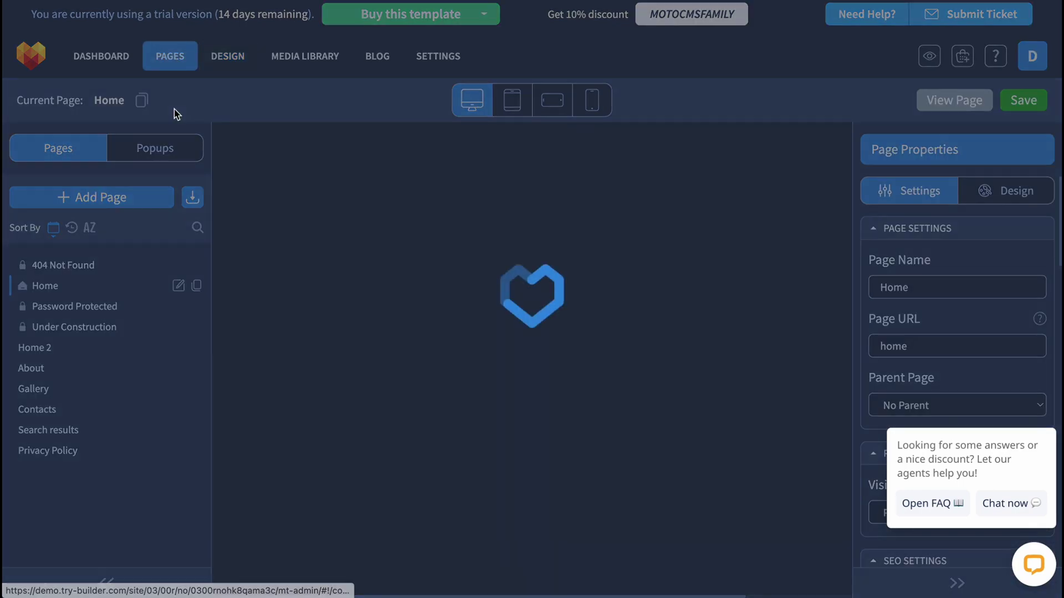
{"action": "left_click", "coordinate": [161, 62]}
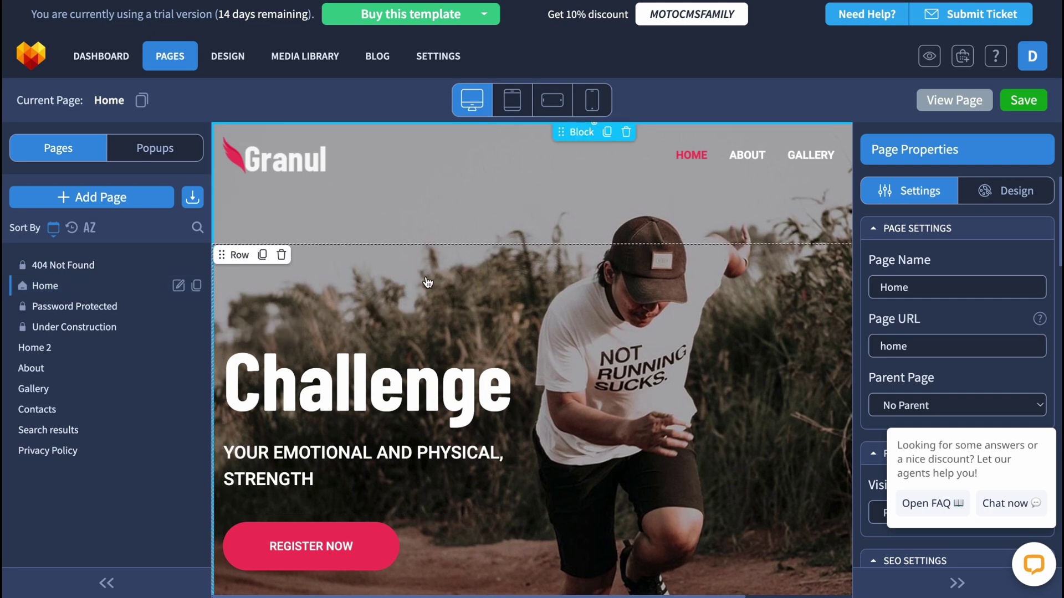
{"action": "scroll", "coordinate": [459, 319], "scroll_direction": "down", "scroll_amount": 1}
Replace the hero heading text 'Challenge' with 'HelperMan', closing the chat popup
{"action": "left_click", "coordinate": [383, 372]}
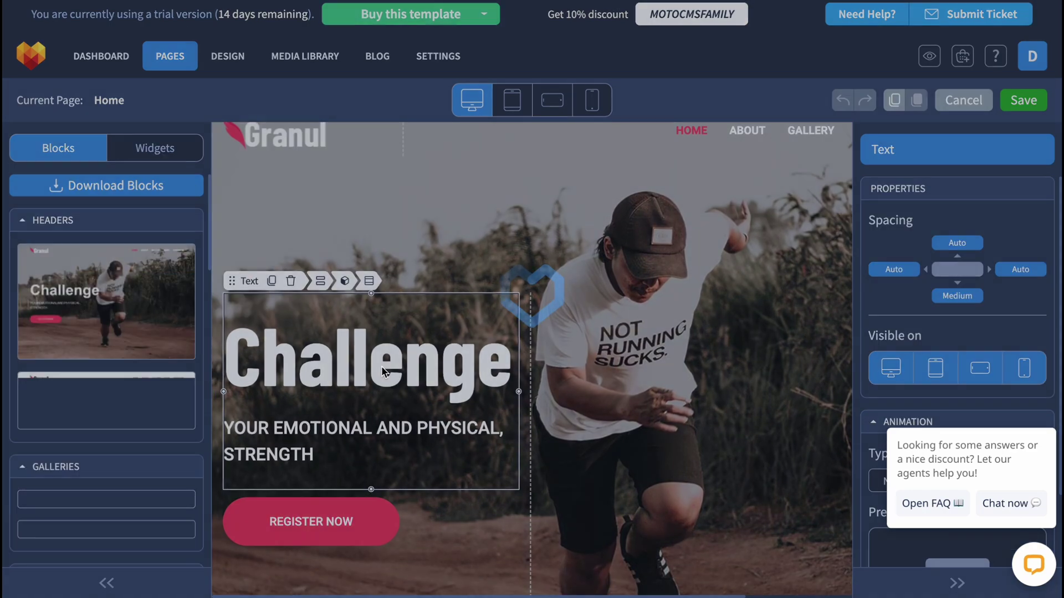
{"action": "left_click", "coordinate": [387, 218]}
{"action": "left_click", "coordinate": [387, 215]}
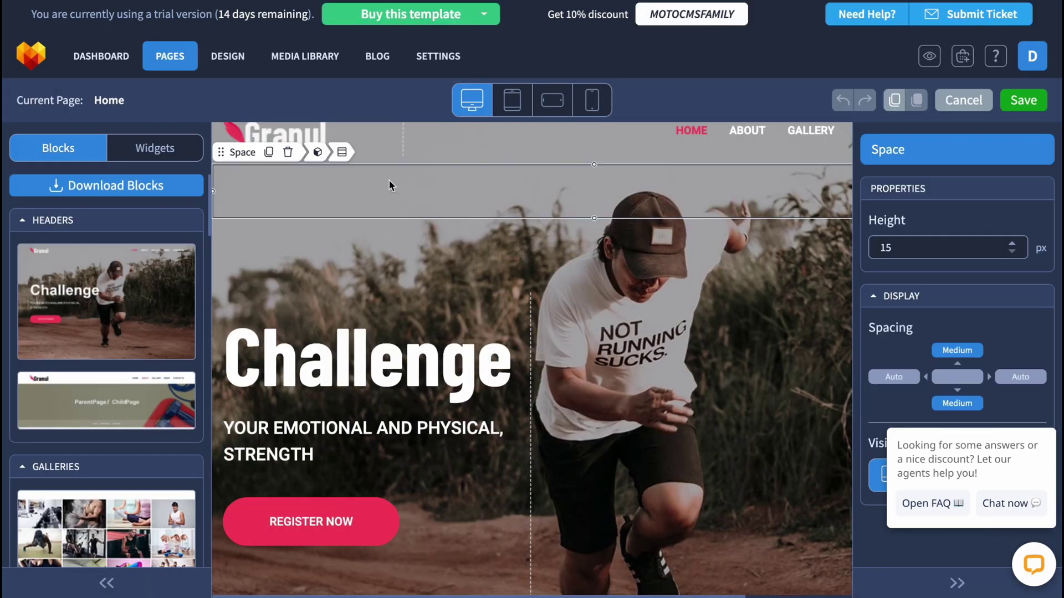
{"action": "mouse_move", "coordinate": [1040, 463]}
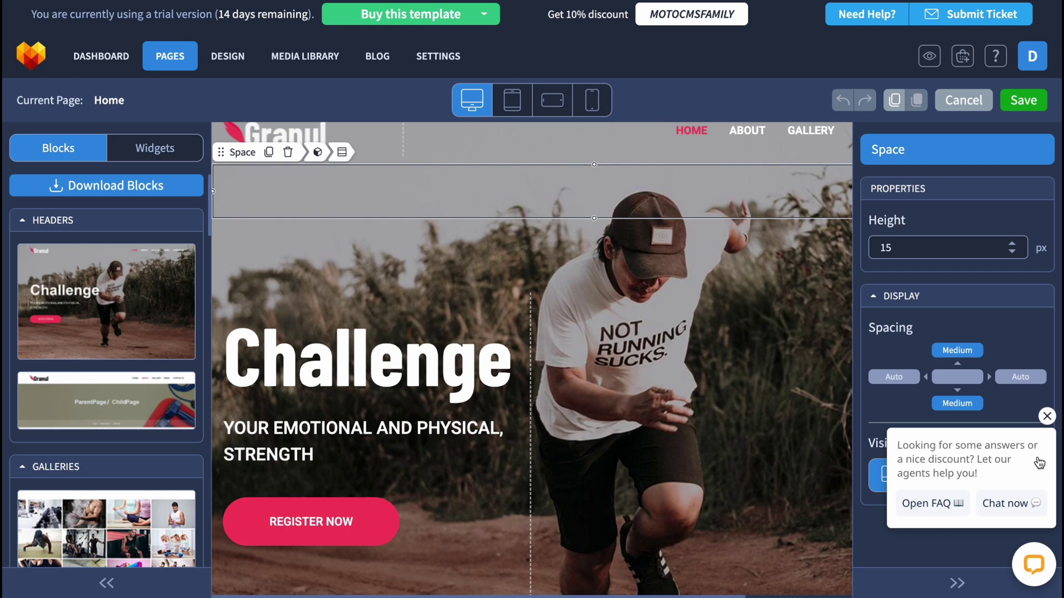
{"action": "left_click", "coordinate": [1045, 417]}
{"action": "left_click", "coordinate": [400, 369]}
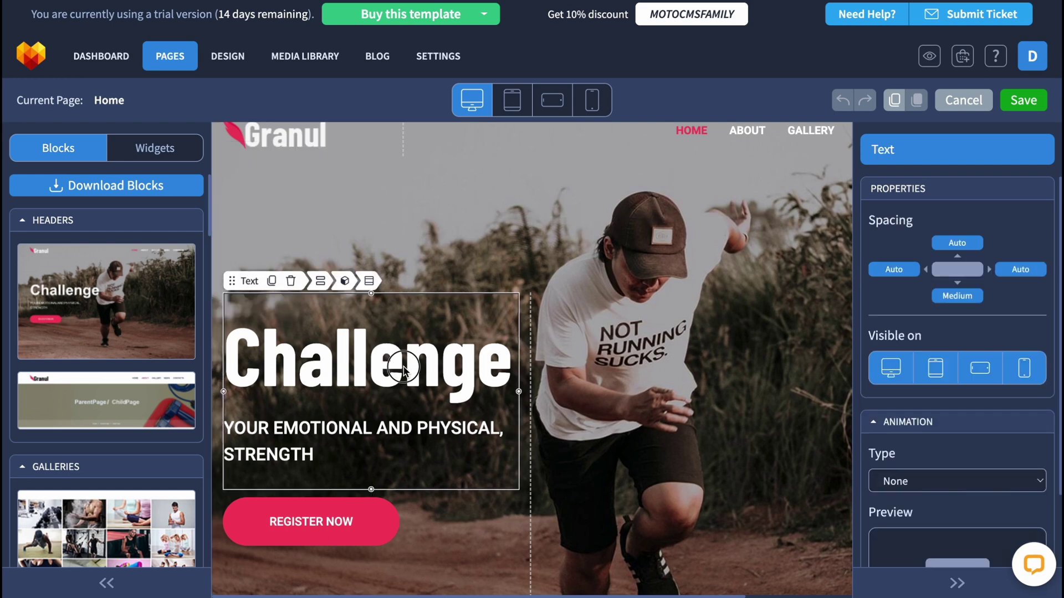
{"action": "double_click", "coordinate": [403, 369]}
{"action": "left_click", "coordinate": [402, 368]}
{"action": "double_click", "coordinate": [402, 368]}
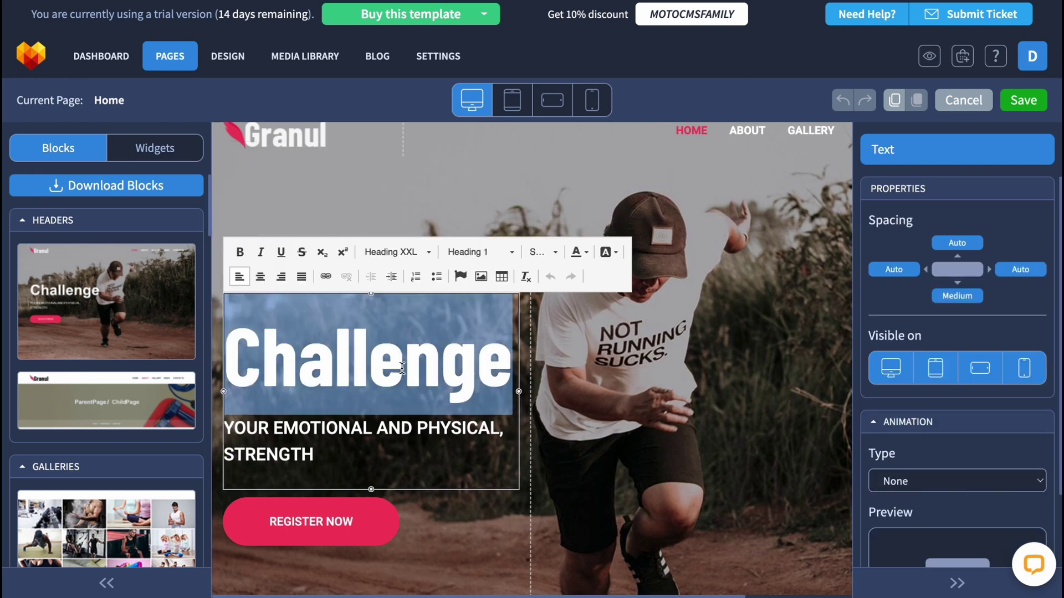
{"action": "type", "text": "P"}
{"action": "key", "text": "BackSpace"}
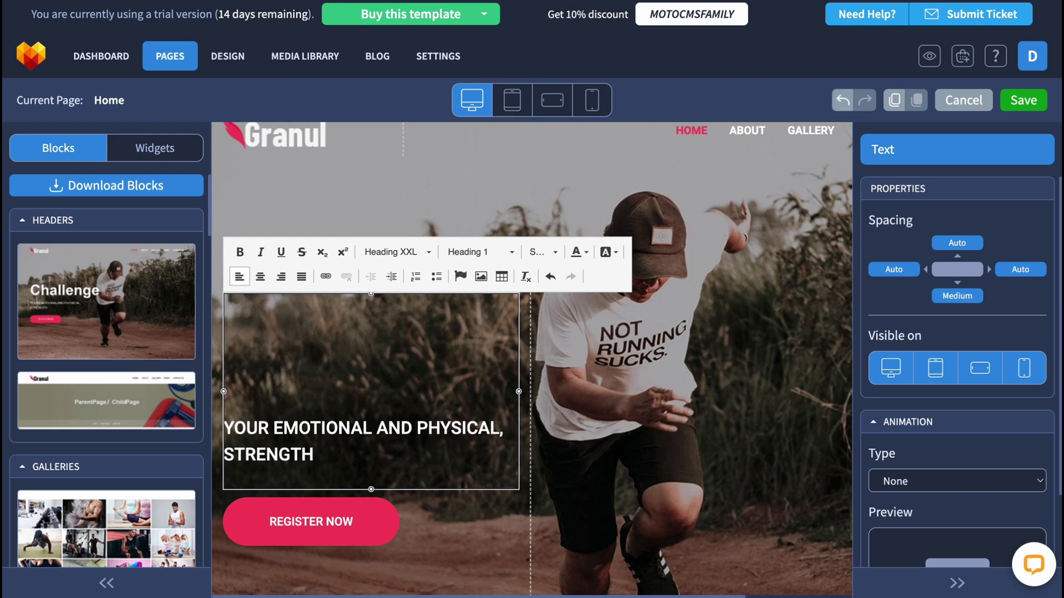
{"action": "type", "text": "HelperMan"}
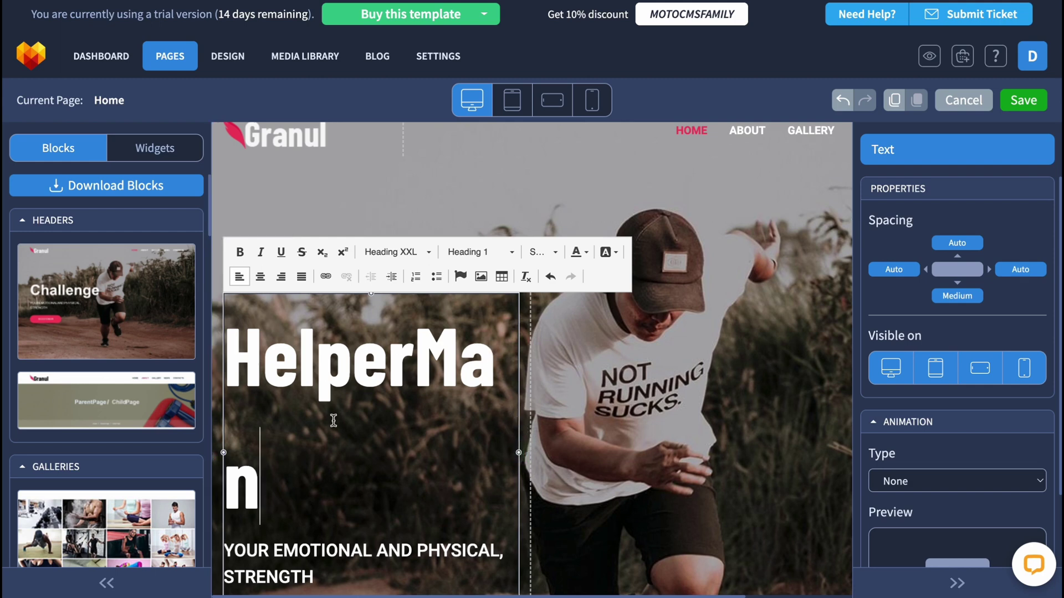
Format the HelperMan heading as Heading 2 with font size 72
{"action": "left_click_drag", "start_coordinate": [336, 443], "coordinate": [238, 361]}
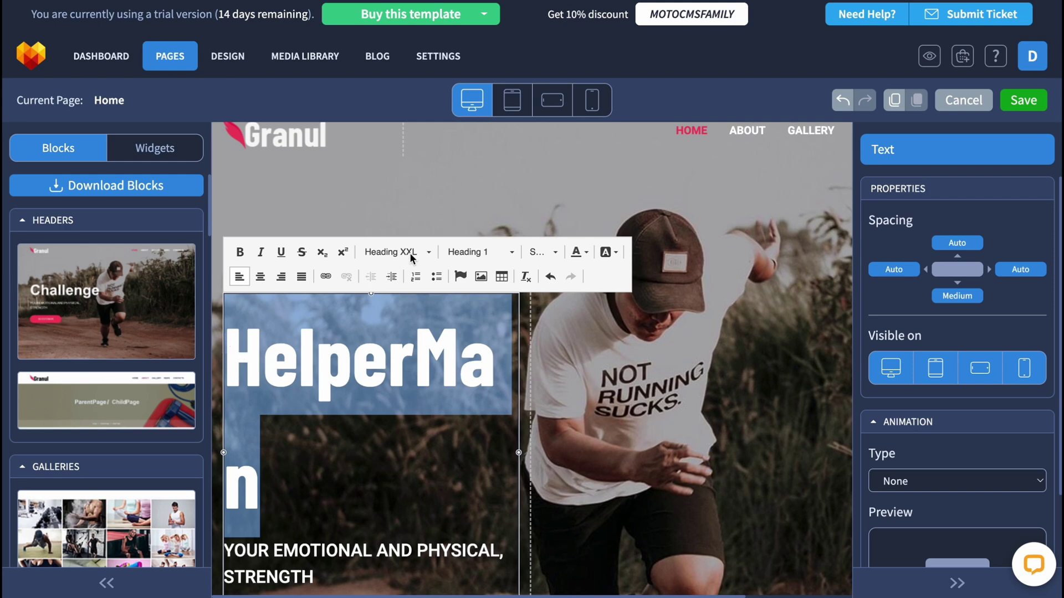
{"action": "left_click", "coordinate": [491, 254]}
{"action": "left_click", "coordinate": [478, 335]}
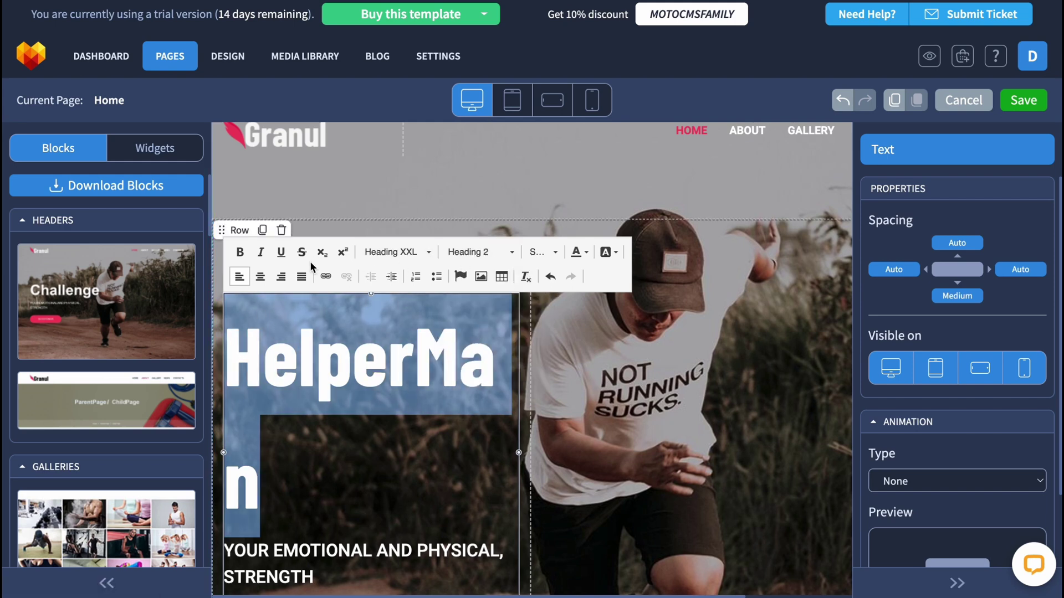
{"action": "left_click", "coordinate": [556, 253]}
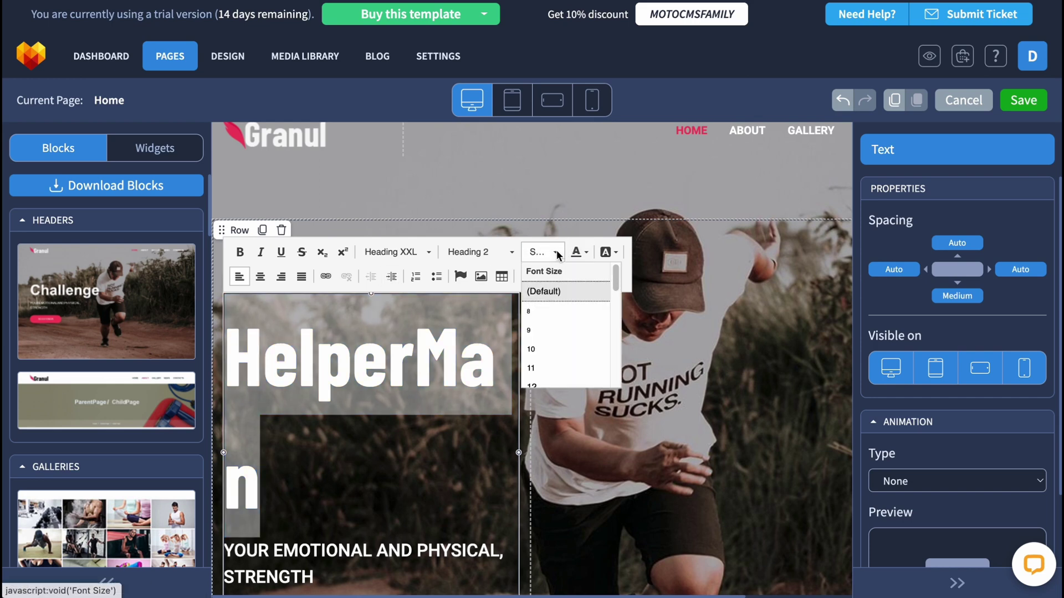
{"action": "left_click", "coordinate": [543, 350]}
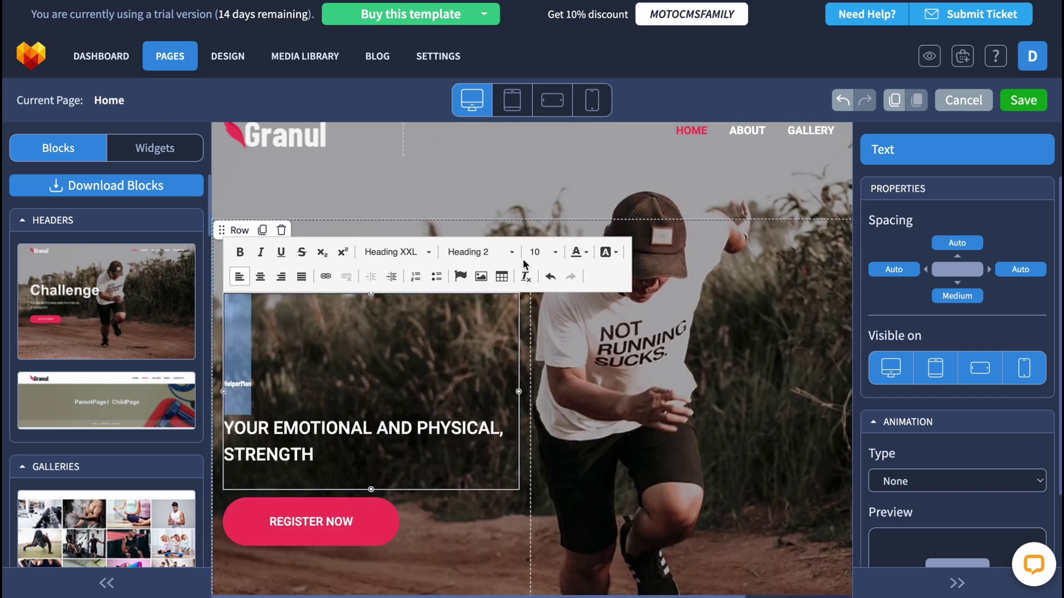
{"action": "left_click", "coordinate": [546, 253]}
{"action": "scroll", "coordinate": [554, 333], "scroll_direction": "down", "scroll_amount": 3}
{"action": "left_click", "coordinate": [560, 357]}
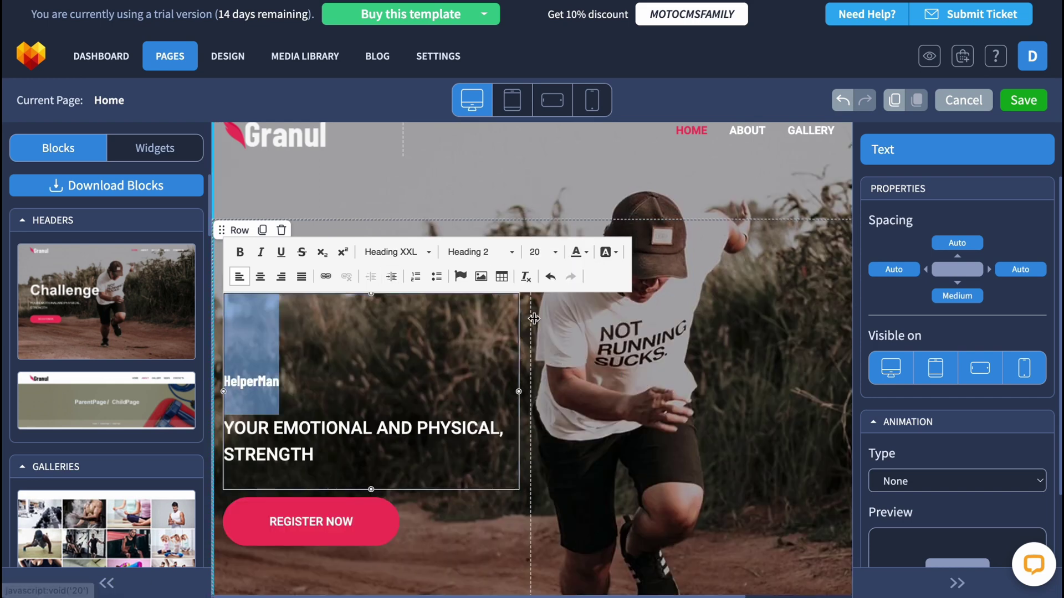
{"action": "left_click", "coordinate": [556, 253]}
{"action": "scroll", "coordinate": [579, 365], "scroll_direction": "down", "scroll_amount": 5}
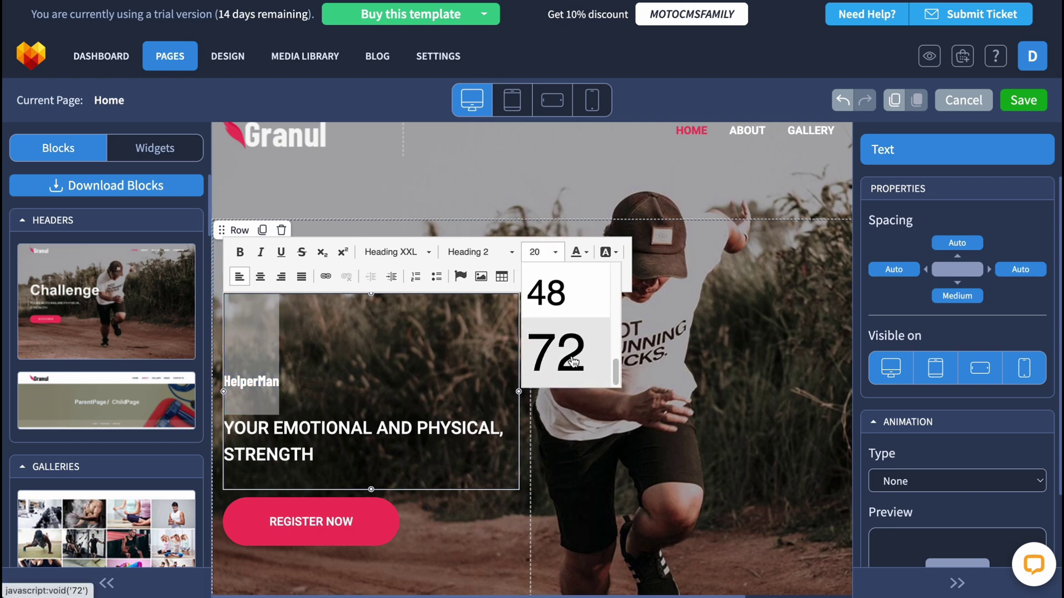
{"action": "left_click", "coordinate": [570, 356]}
{"action": "left_click", "coordinate": [554, 252]}
{"action": "scroll", "coordinate": [579, 355], "scroll_direction": "down", "scroll_amount": 3}
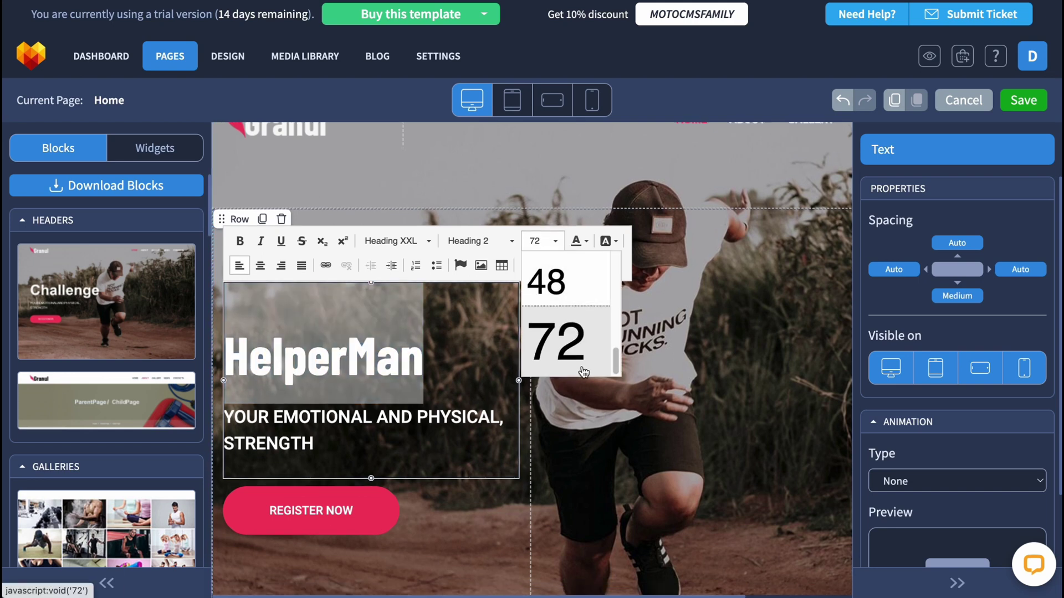
{"action": "left_click", "coordinate": [573, 332]}
{"action": "left_click", "coordinate": [545, 420]}
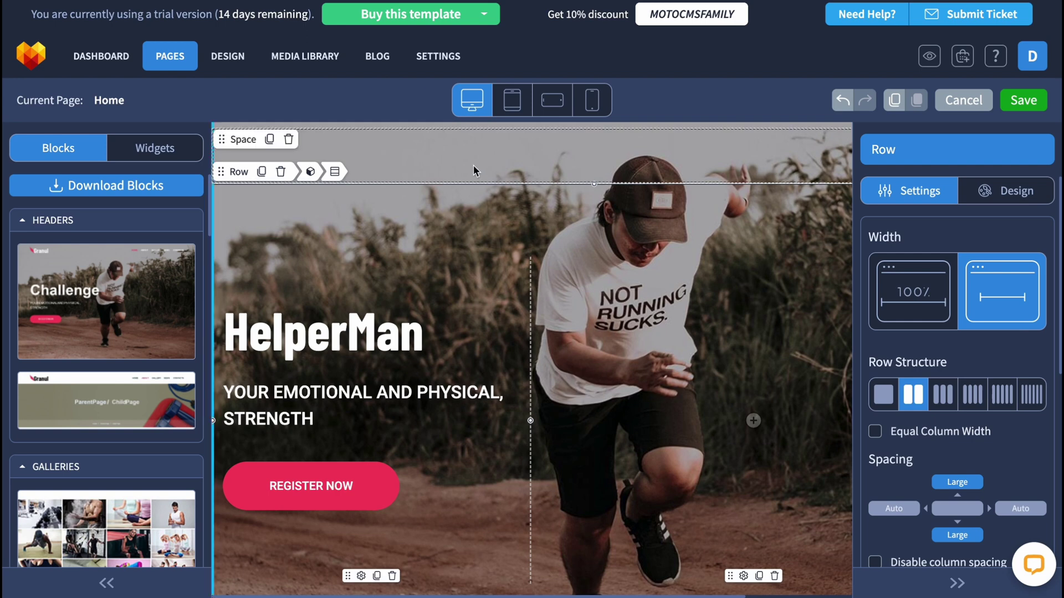
Replace the hero subtitle text with 'Best Tutorials'
{"action": "left_click", "coordinate": [452, 145]}
{"action": "left_click", "coordinate": [245, 393]}
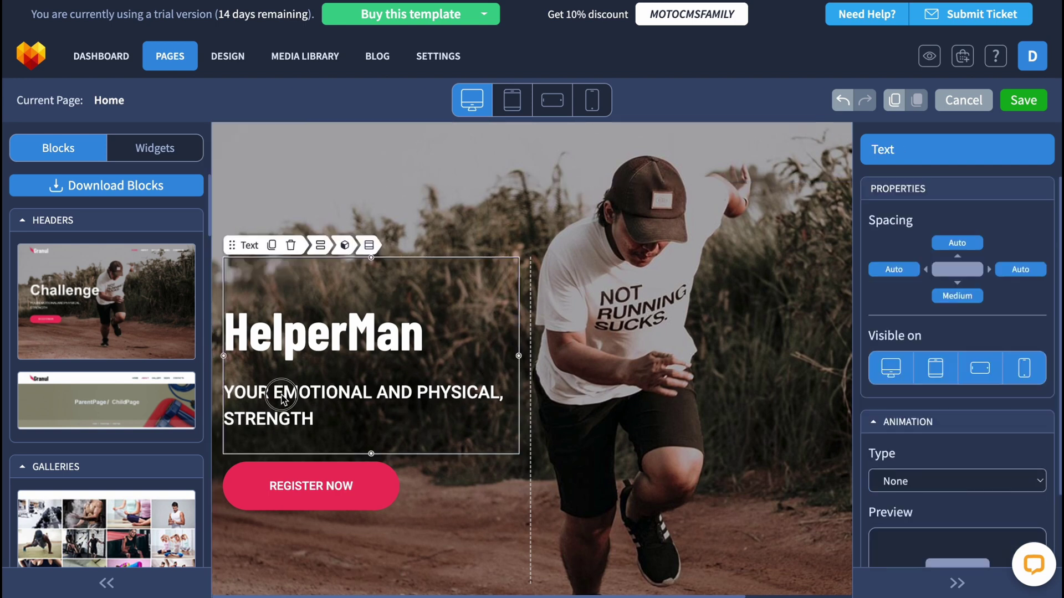
{"action": "left_click_drag", "start_coordinate": [224, 392], "coordinate": [326, 418]}
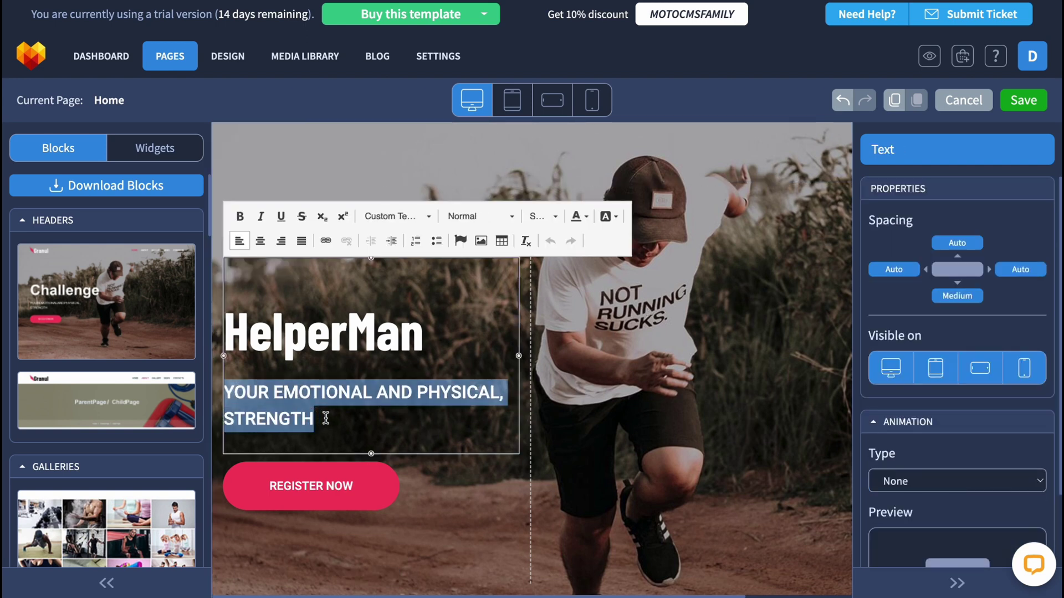
{"action": "type", "text": "Best Tutorials"}
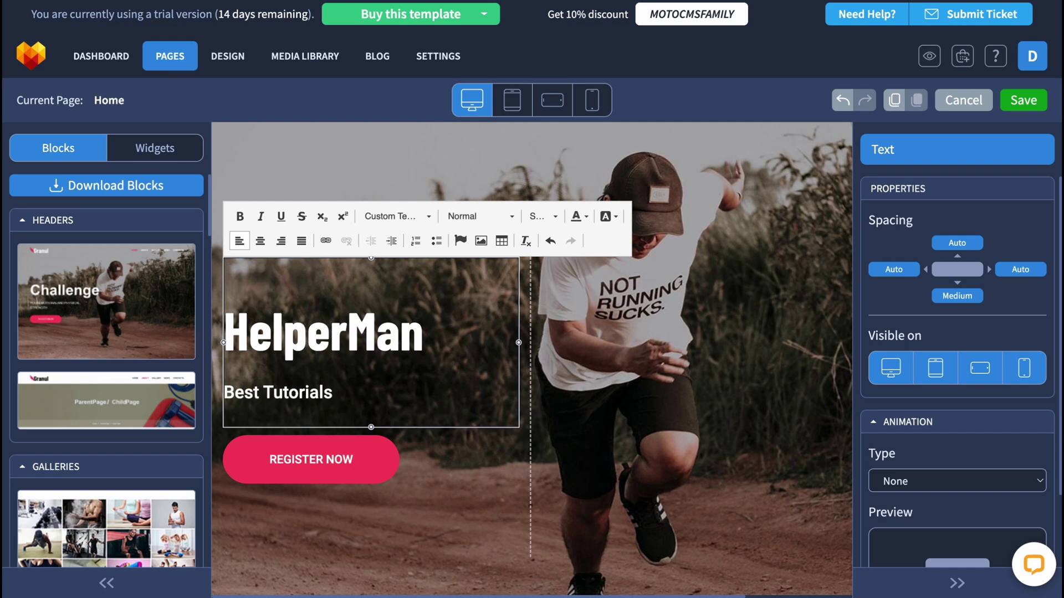
{"action": "left_click", "coordinate": [440, 493]}
Relabel the REGISTER NOW button as 'Subscribe now'
{"action": "left_click", "coordinate": [635, 417]}
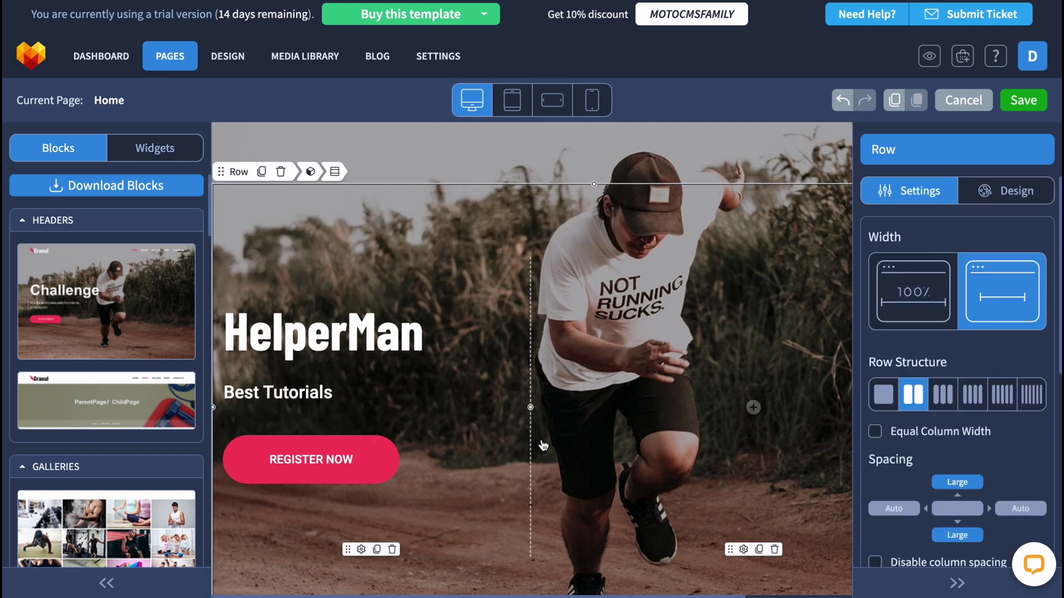
{"action": "left_click", "coordinate": [308, 476]}
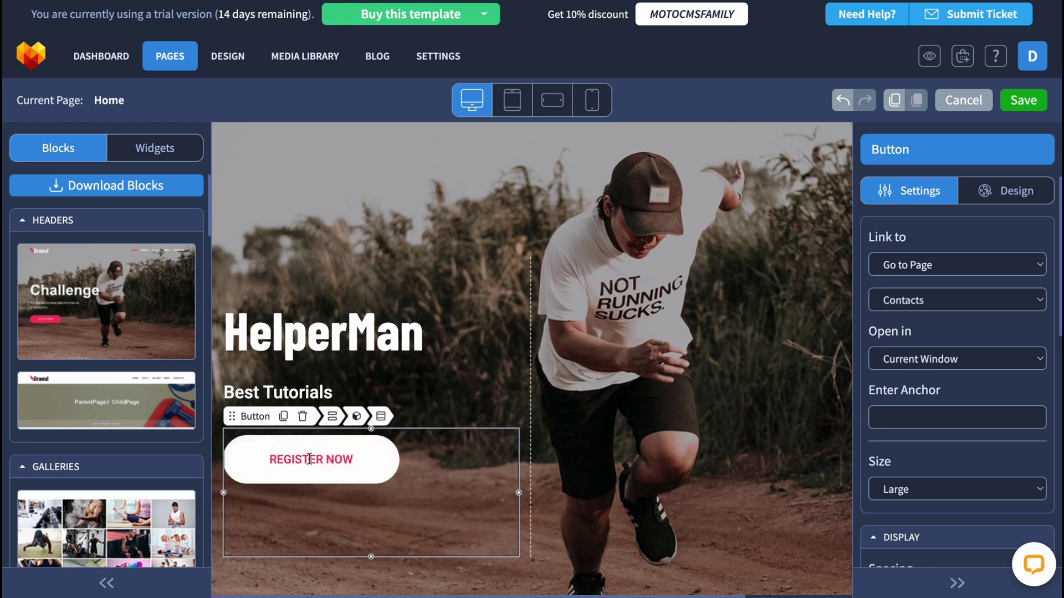
{"action": "left_click_drag", "start_coordinate": [352, 459], "coordinate": [250, 466]}
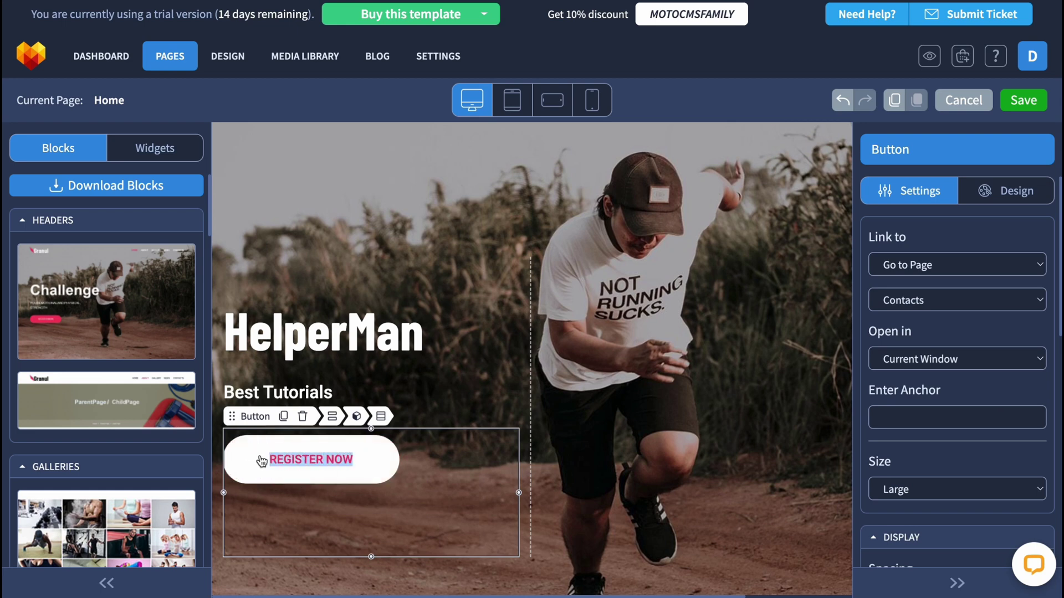
{"action": "type", "text": "Sy"}
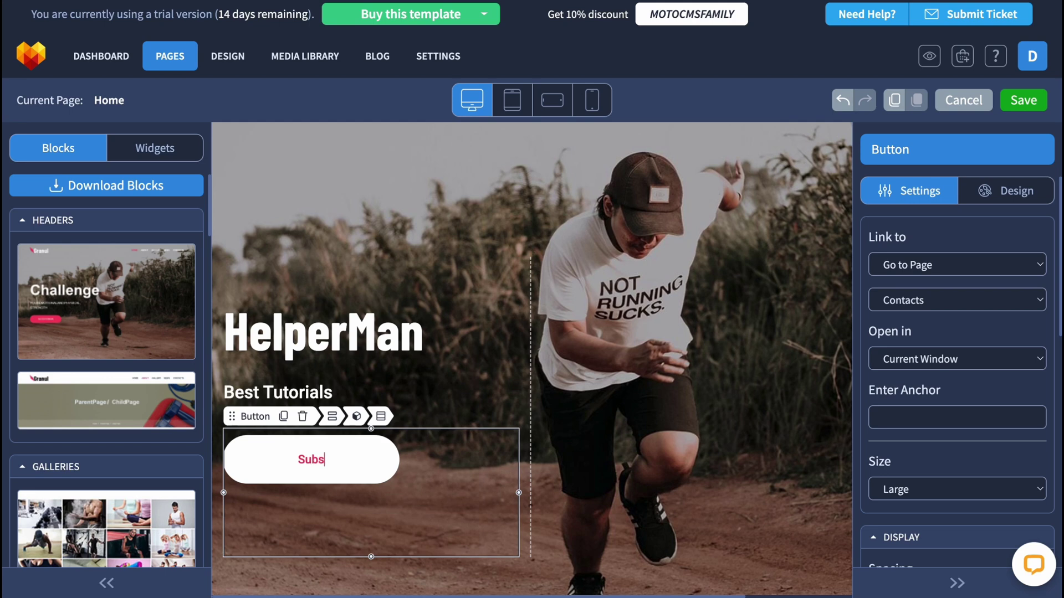
{"action": "type", "text": "bscribe now"}
{"action": "left_click", "coordinate": [499, 160]}
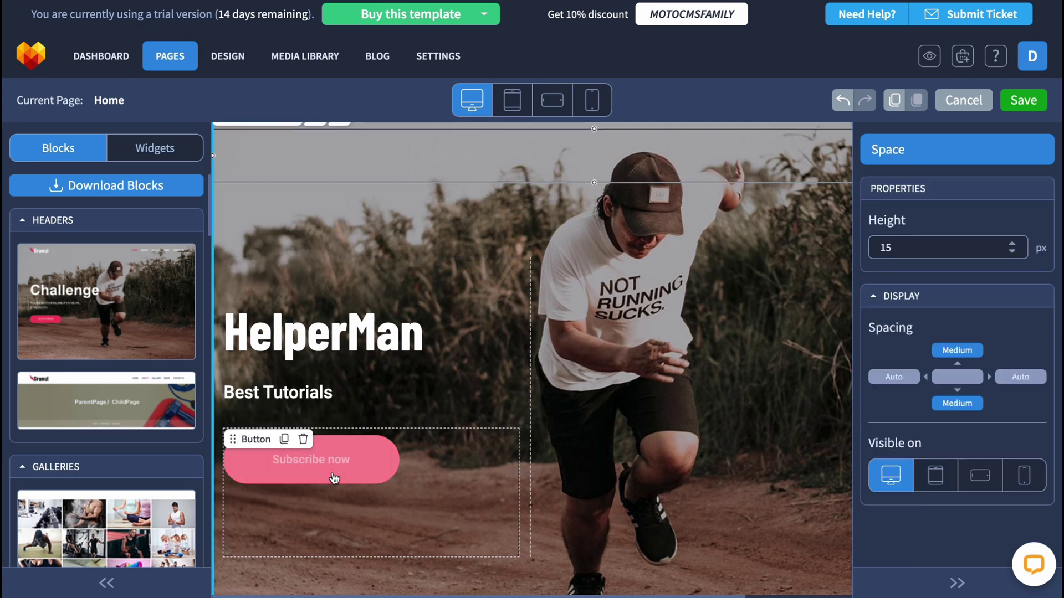
{"action": "left_click", "coordinate": [696, 371]}
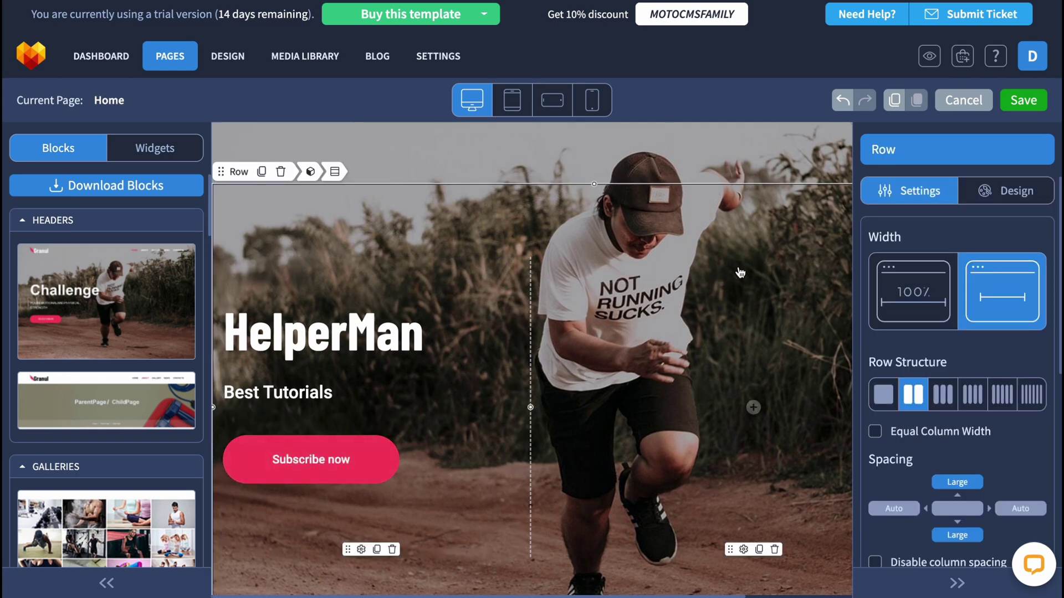
Apply mt-2229_home_slider01.jpg as the hero row's background image
{"action": "left_click", "coordinate": [1022, 192]}
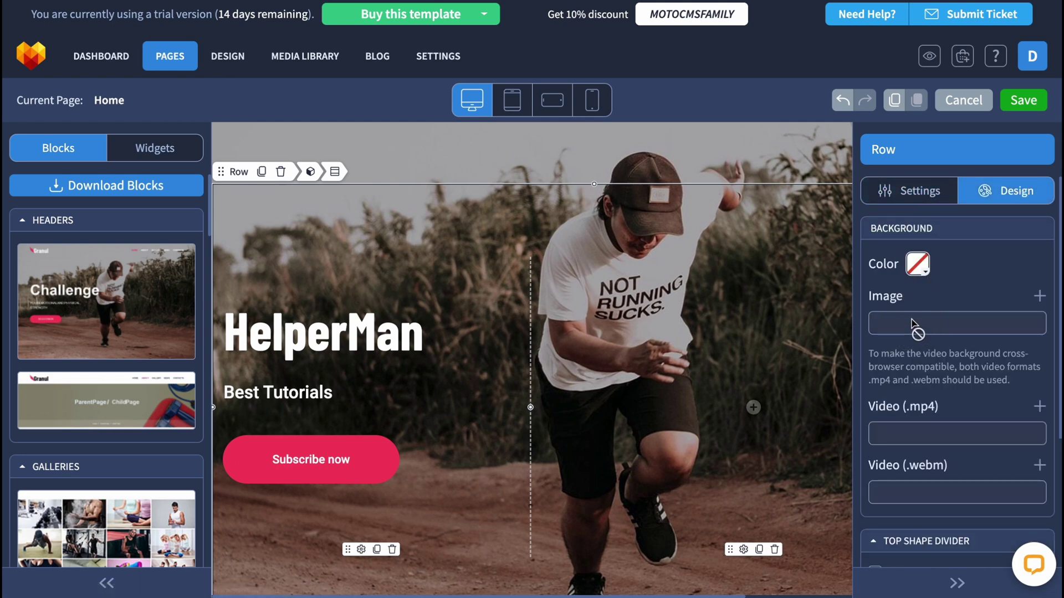
{"action": "left_click", "coordinate": [1039, 296]}
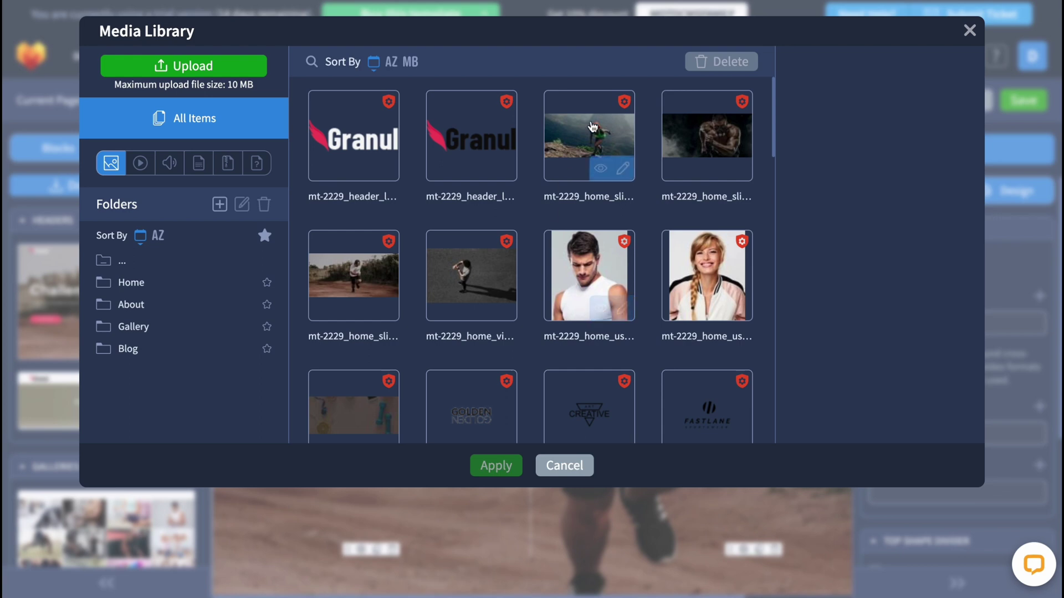
{"action": "left_click", "coordinate": [591, 135]}
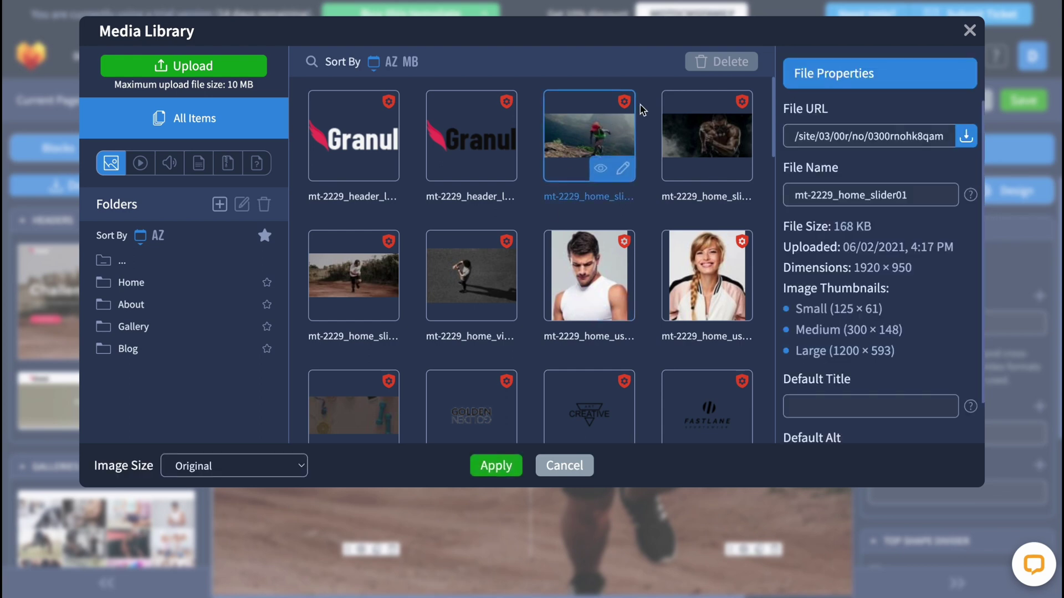
{"action": "left_click", "coordinate": [495, 465]}
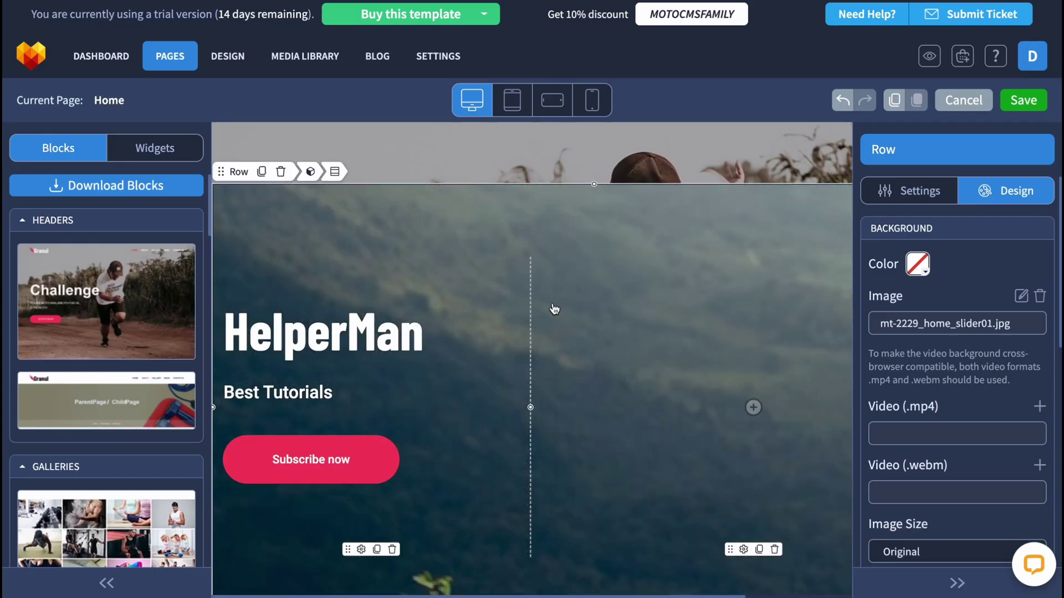
Review the new background, then undo the background image change
{"action": "scroll", "coordinate": [554, 308], "scroll_direction": "down", "scroll_amount": 7}
{"action": "scroll", "coordinate": [682, 339], "scroll_direction": "up", "scroll_amount": 8}
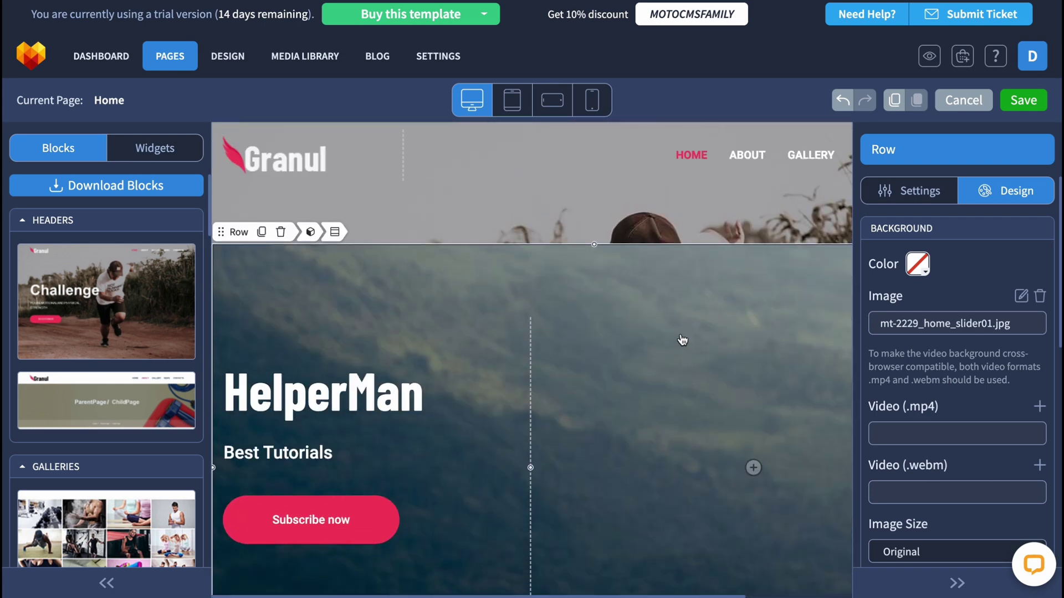
{"action": "left_click", "coordinate": [593, 244]}
{"action": "left_click_drag", "start_coordinate": [593, 248], "coordinate": [620, 345]}
{"action": "scroll", "coordinate": [682, 425], "scroll_direction": "down", "scroll_amount": 2}
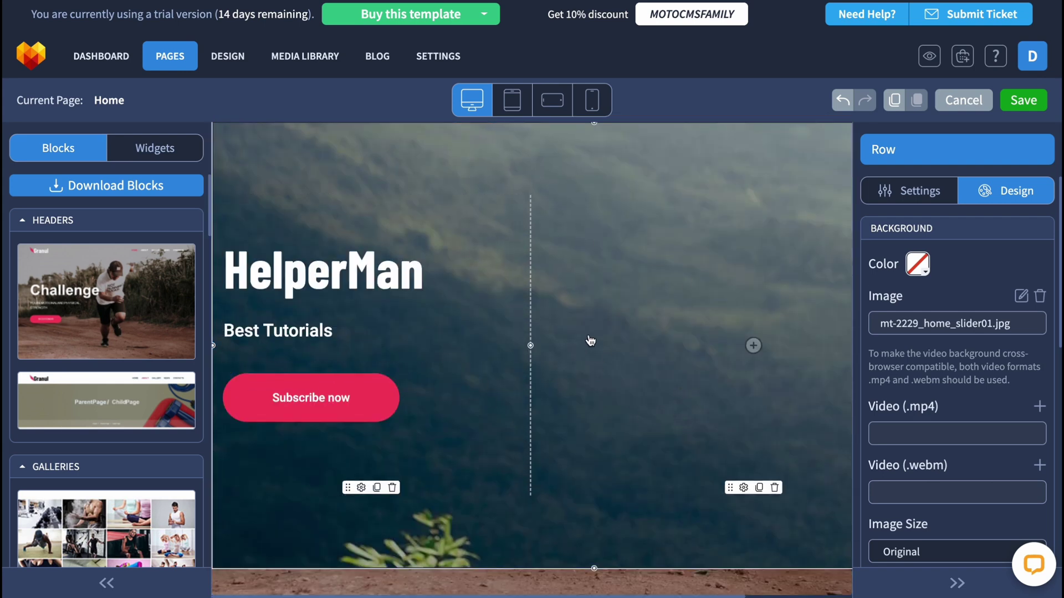
{"action": "scroll", "coordinate": [720, 410], "scroll_direction": "up", "scroll_amount": 1}
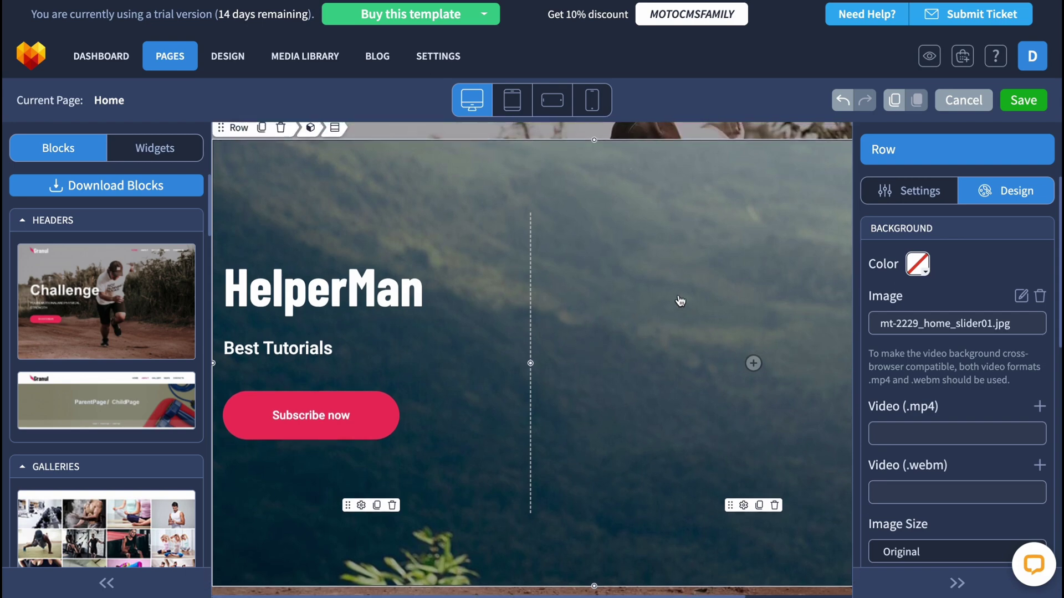
{"action": "left_click", "coordinate": [842, 99]}
{"action": "scroll", "coordinate": [640, 294], "scroll_direction": "up", "scroll_amount": 2}
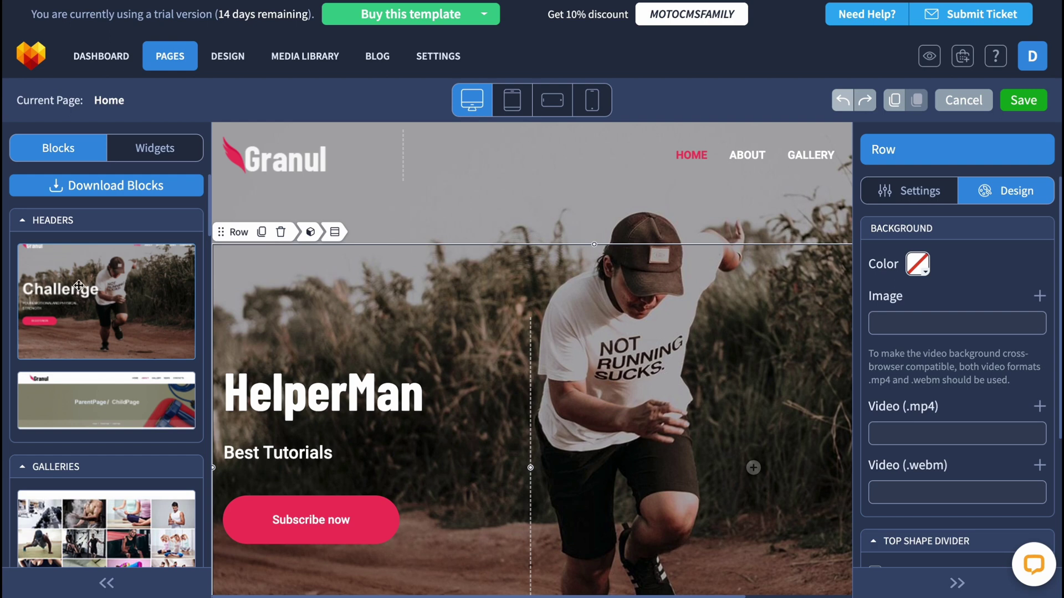
{"action": "scroll", "coordinate": [83, 285], "scroll_direction": "down", "scroll_amount": 1}
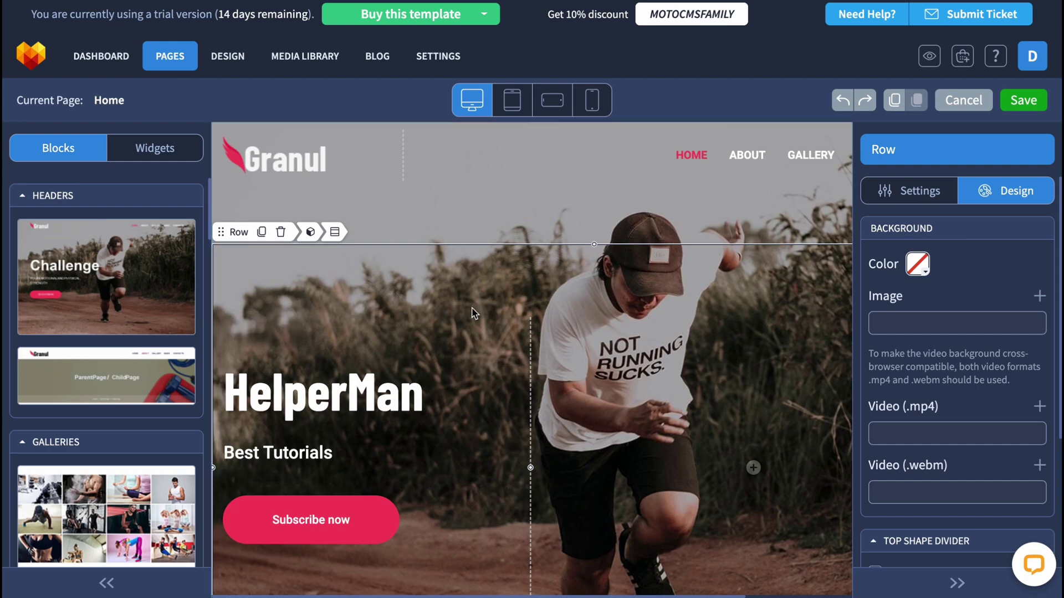
{"action": "scroll", "coordinate": [442, 244], "scroll_direction": "down", "scroll_amount": 7}
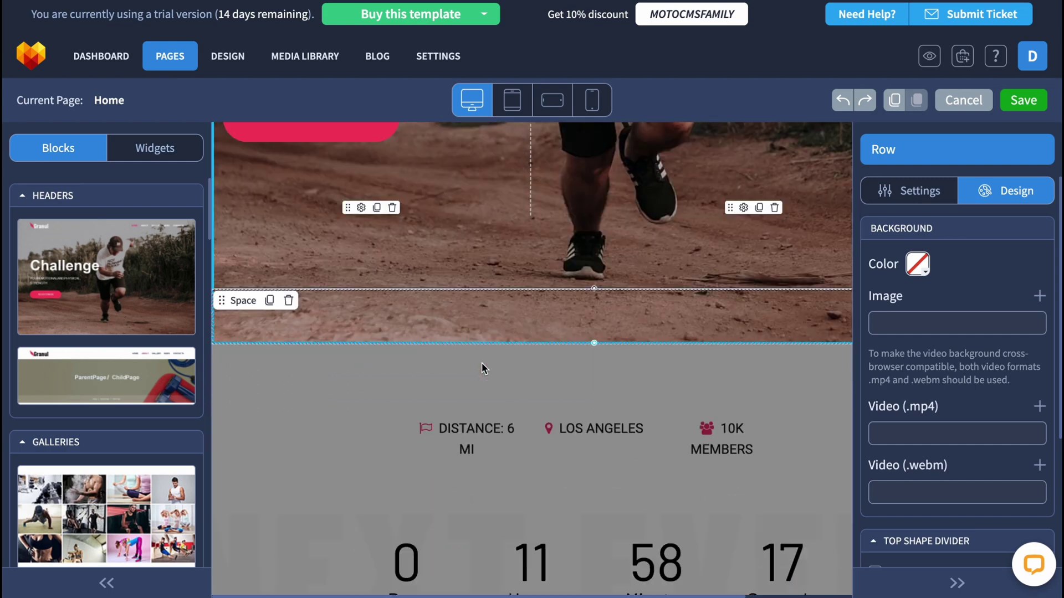
{"action": "scroll", "coordinate": [481, 362], "scroll_direction": "down", "scroll_amount": 1}
{"action": "scroll", "coordinate": [499, 348], "scroll_direction": "down", "scroll_amount": 2}
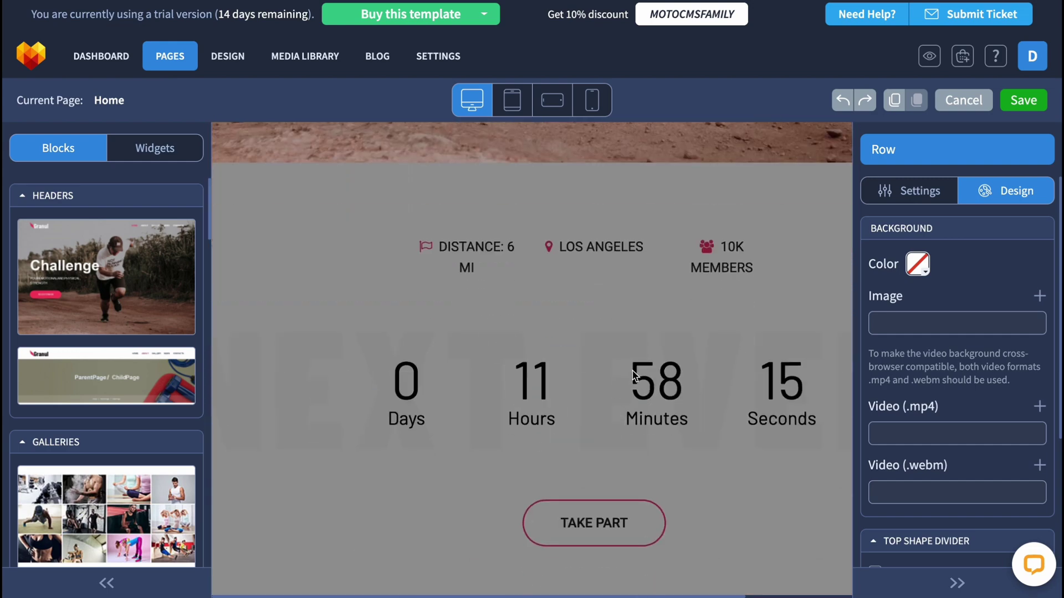
{"action": "scroll", "coordinate": [633, 377], "scroll_direction": "up", "scroll_amount": 3}
{"action": "left_click", "coordinate": [591, 299]}
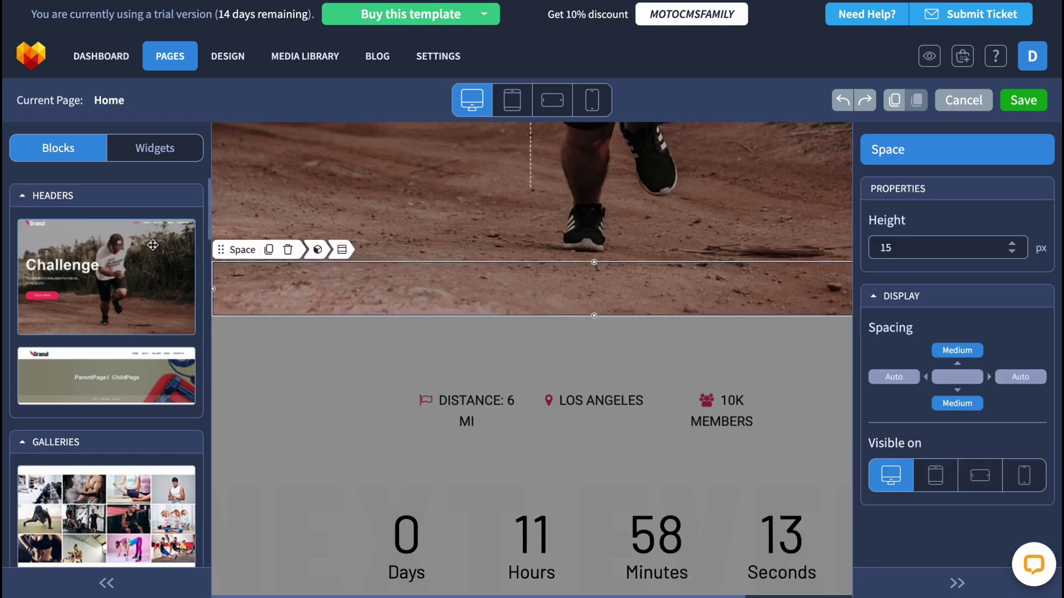
{"action": "scroll", "coordinate": [605, 355], "scroll_direction": "down", "scroll_amount": 8}
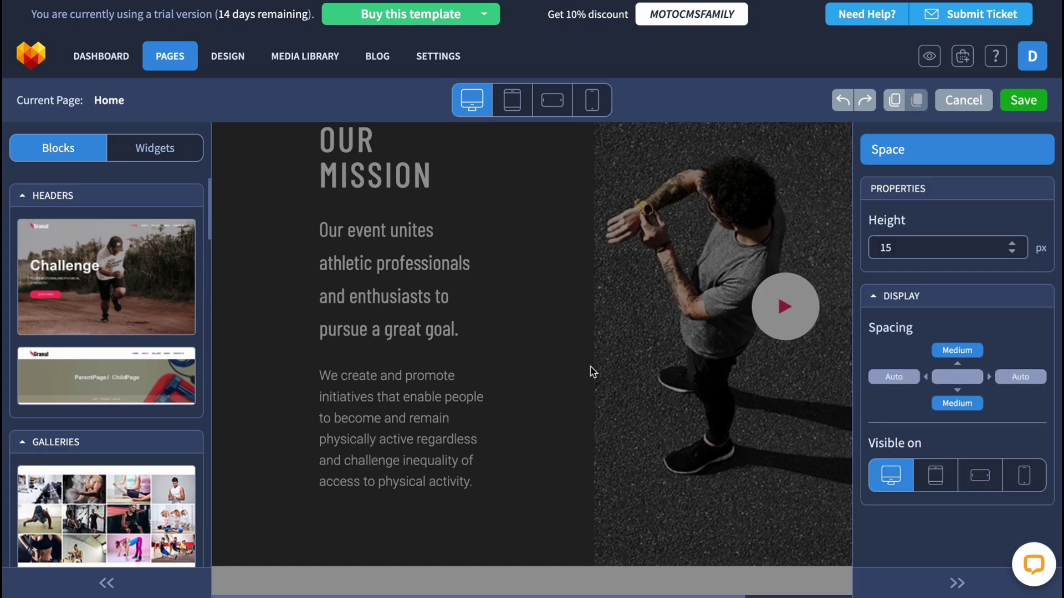
{"action": "scroll", "coordinate": [593, 372], "scroll_direction": "down", "scroll_amount": 1}
{"action": "scroll", "coordinate": [783, 267], "scroll_direction": "up", "scroll_amount": 15}
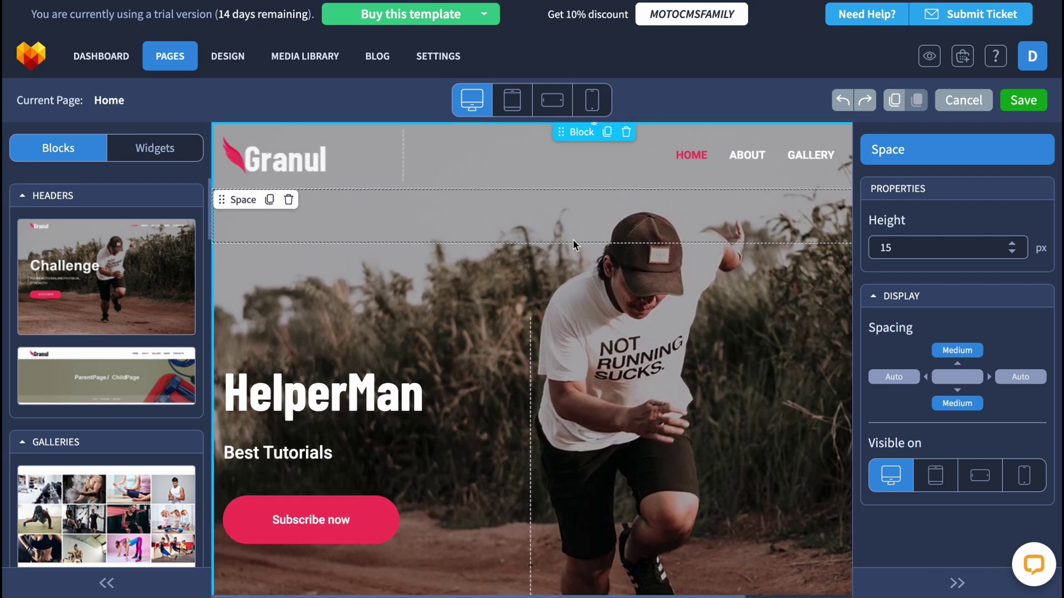
Browse widgets and blocks, then set the header row structure to four columns
{"action": "left_click", "coordinate": [551, 181]}
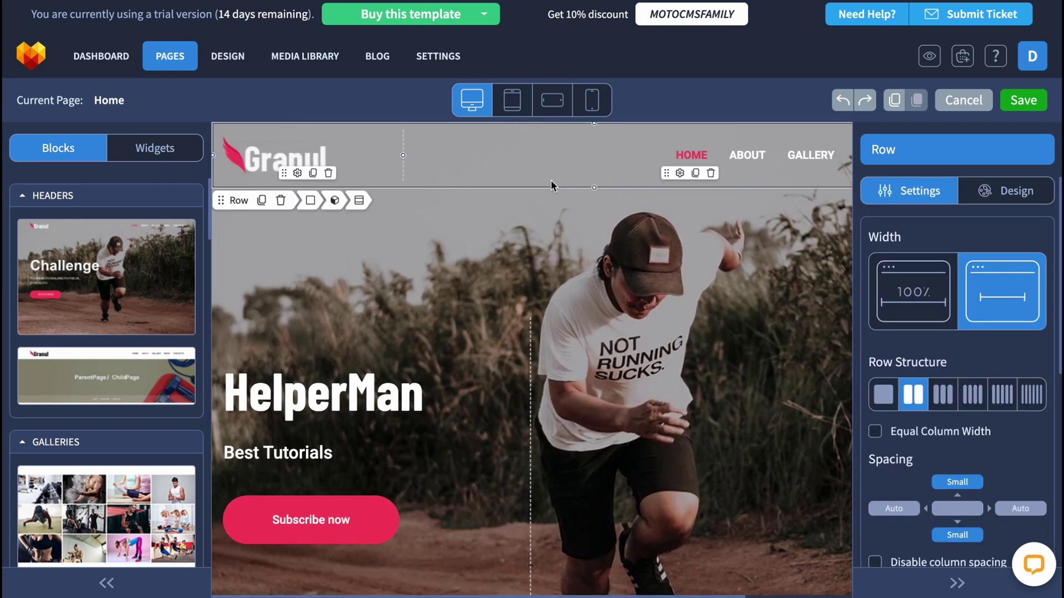
{"action": "left_click", "coordinate": [149, 155]}
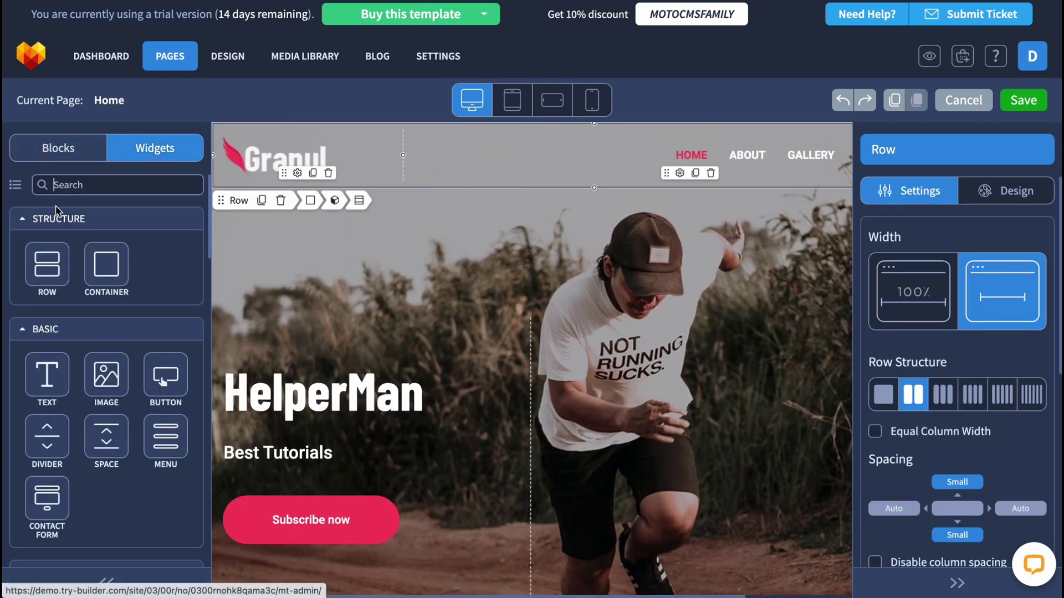
{"action": "left_click", "coordinate": [58, 153]}
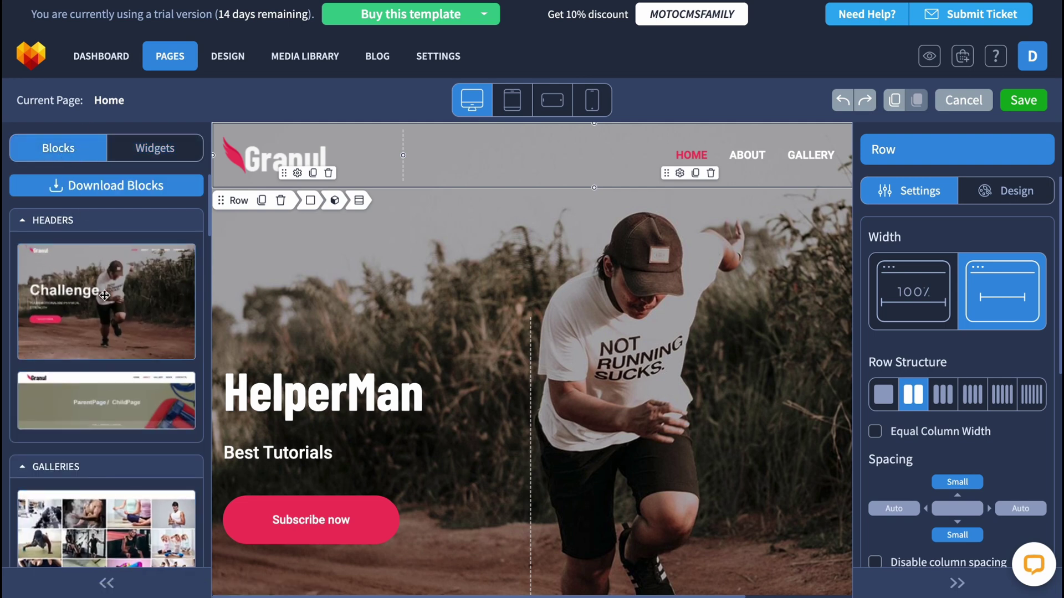
{"action": "scroll", "coordinate": [104, 295], "scroll_direction": "down", "scroll_amount": 6}
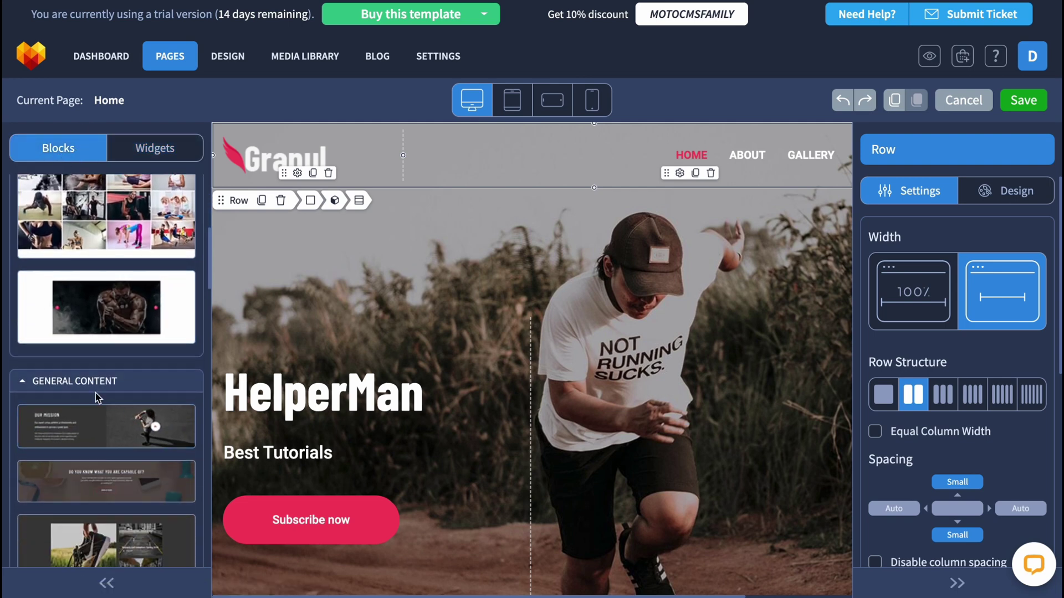
{"action": "scroll", "coordinate": [97, 397], "scroll_direction": "down", "scroll_amount": 7}
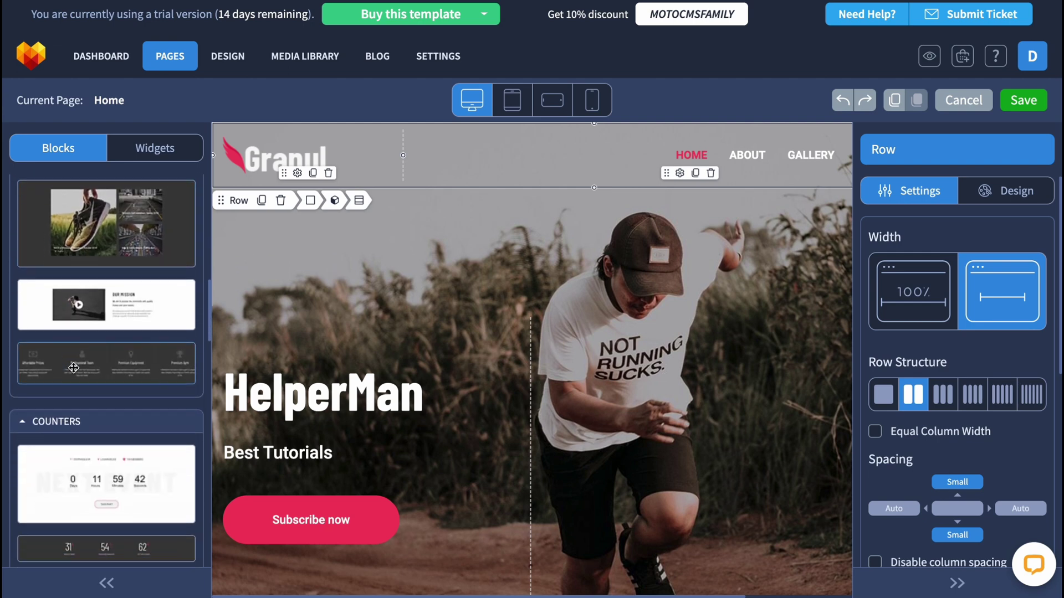
{"action": "scroll", "coordinate": [74, 368], "scroll_direction": "down", "scroll_amount": 8}
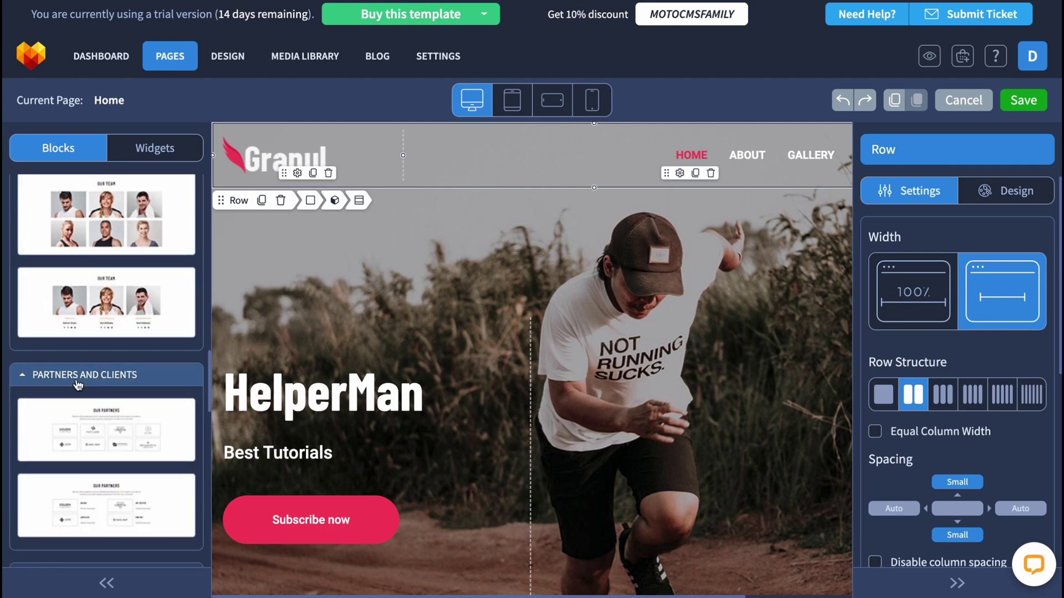
{"action": "scroll", "coordinate": [78, 384], "scroll_direction": "down", "scroll_amount": 4}
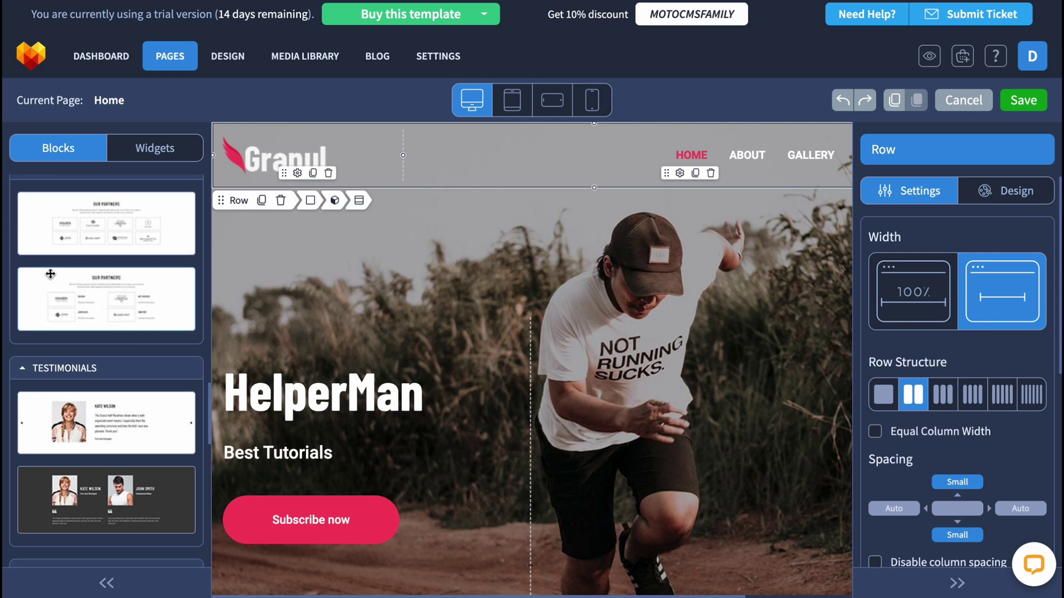
{"action": "left_click", "coordinate": [946, 396]}
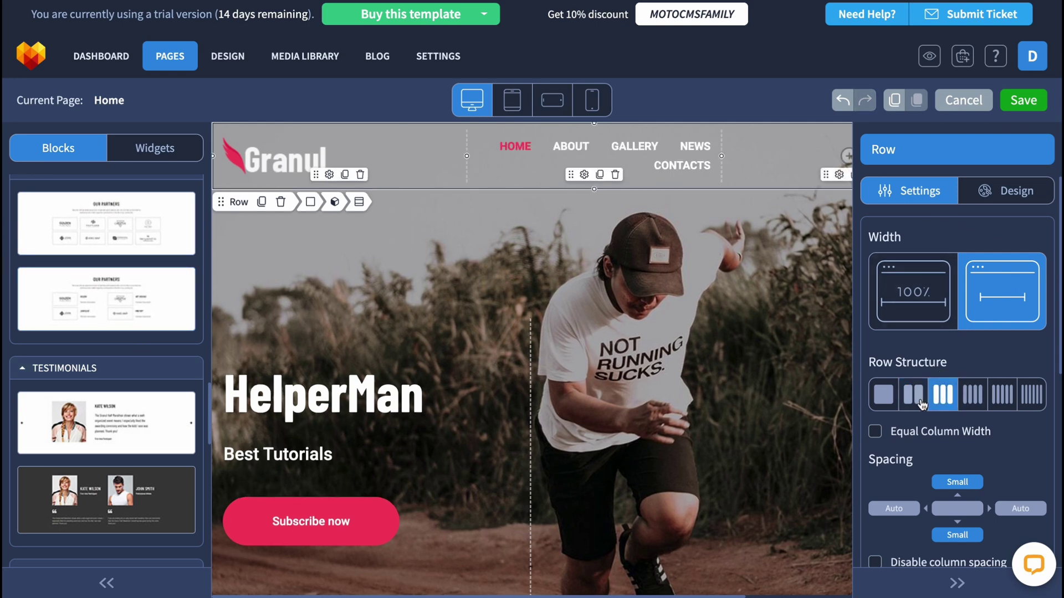
{"action": "left_click", "coordinate": [920, 400]}
{"action": "left_click", "coordinate": [972, 396]}
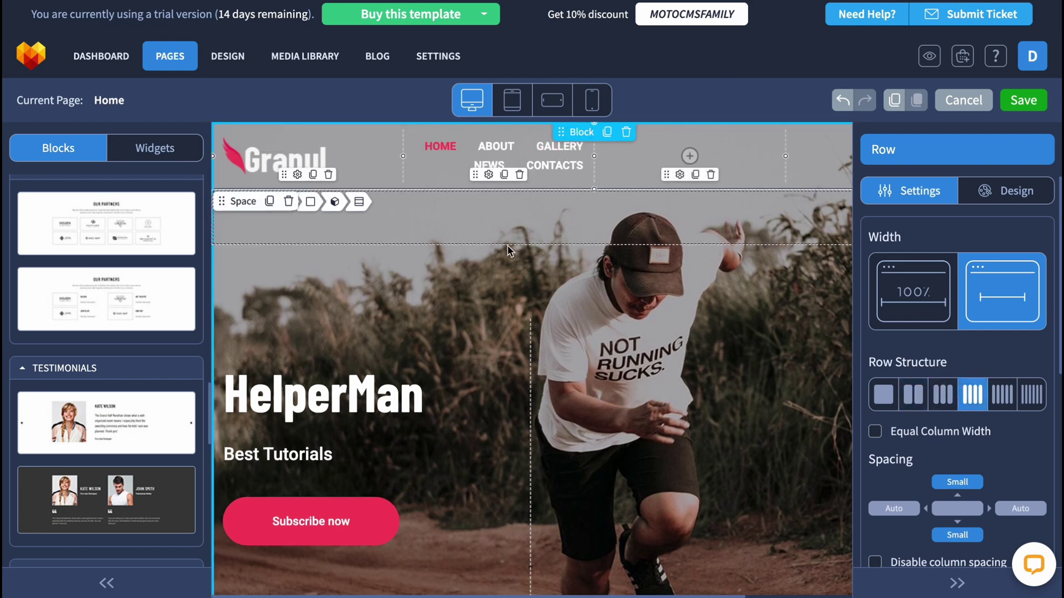
Make the HelperMan hero row a single column
{"action": "left_click", "coordinate": [681, 313]}
{"action": "left_click", "coordinate": [943, 395]}
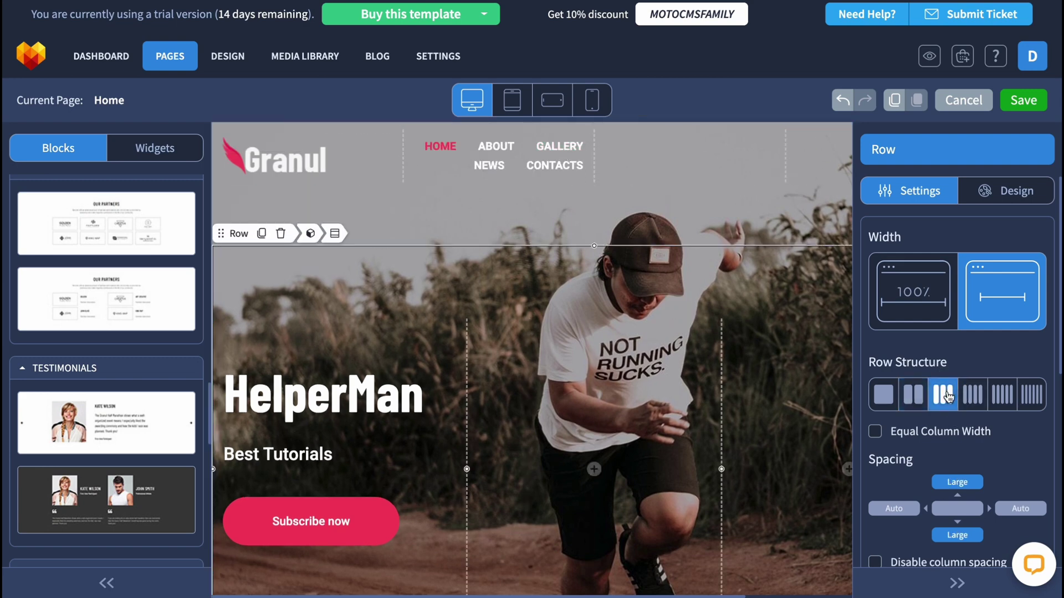
{"action": "left_click", "coordinate": [972, 395]}
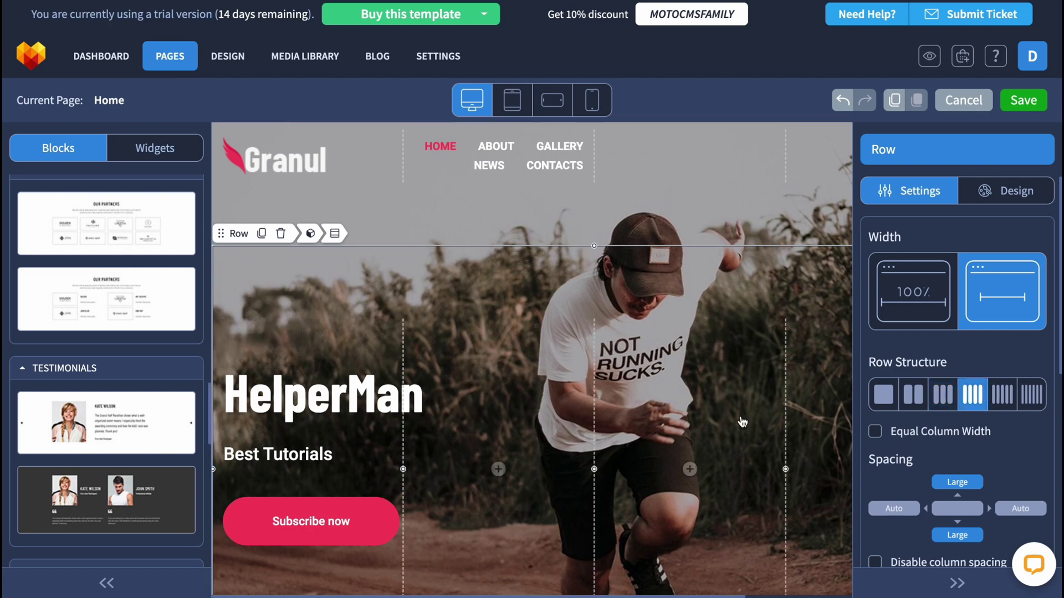
{"action": "left_click", "coordinate": [883, 395]}
{"action": "scroll", "coordinate": [554, 427], "scroll_direction": "down", "scroll_amount": 10}
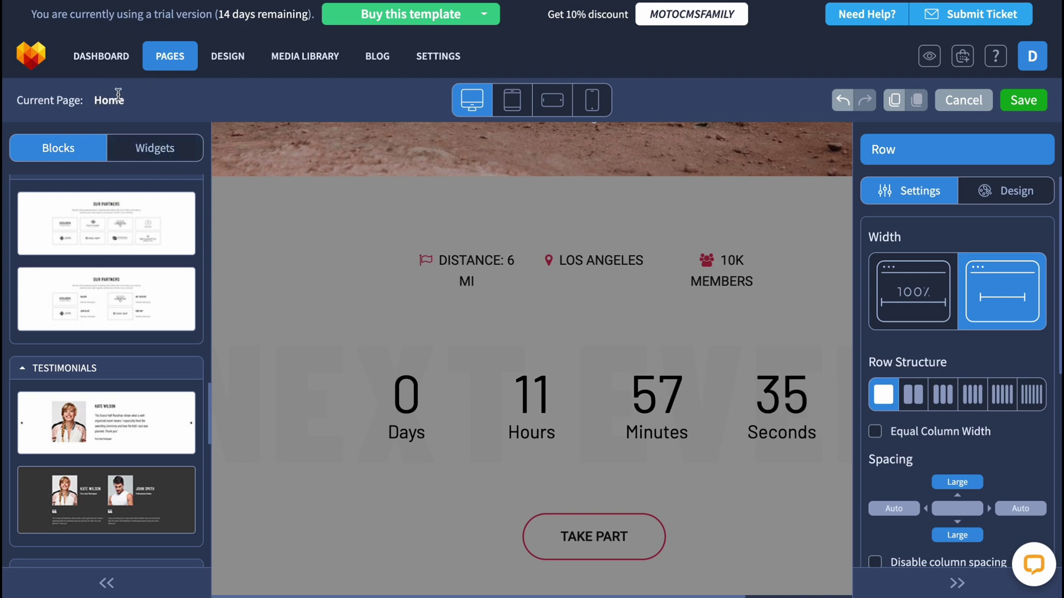
Dismiss the Dashboard save prompt and save the Home page, getting 'Updated successfully'
{"action": "left_click", "coordinate": [118, 66]}
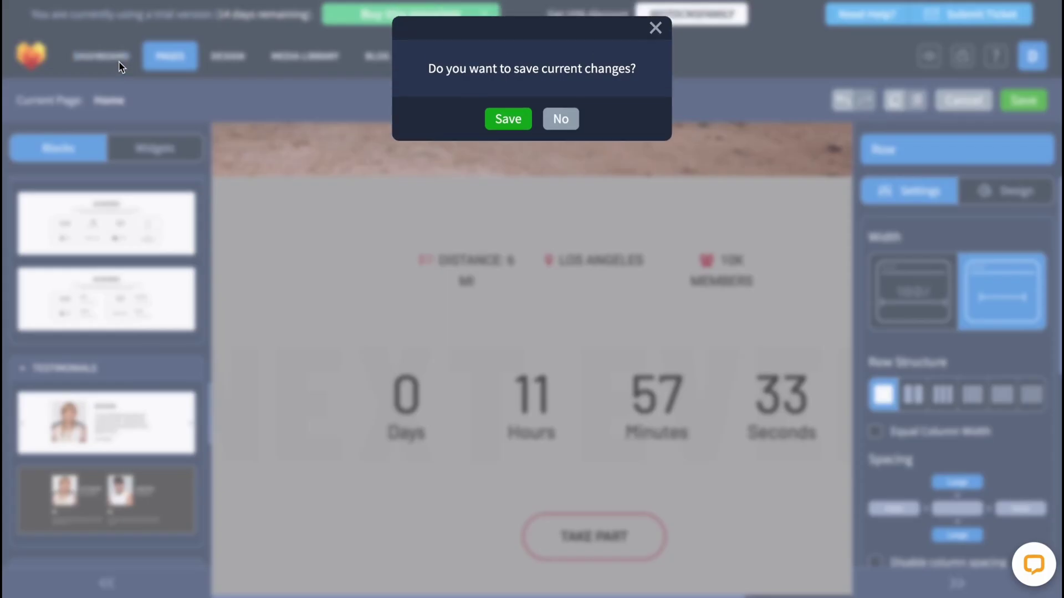
{"action": "left_click", "coordinate": [655, 27]}
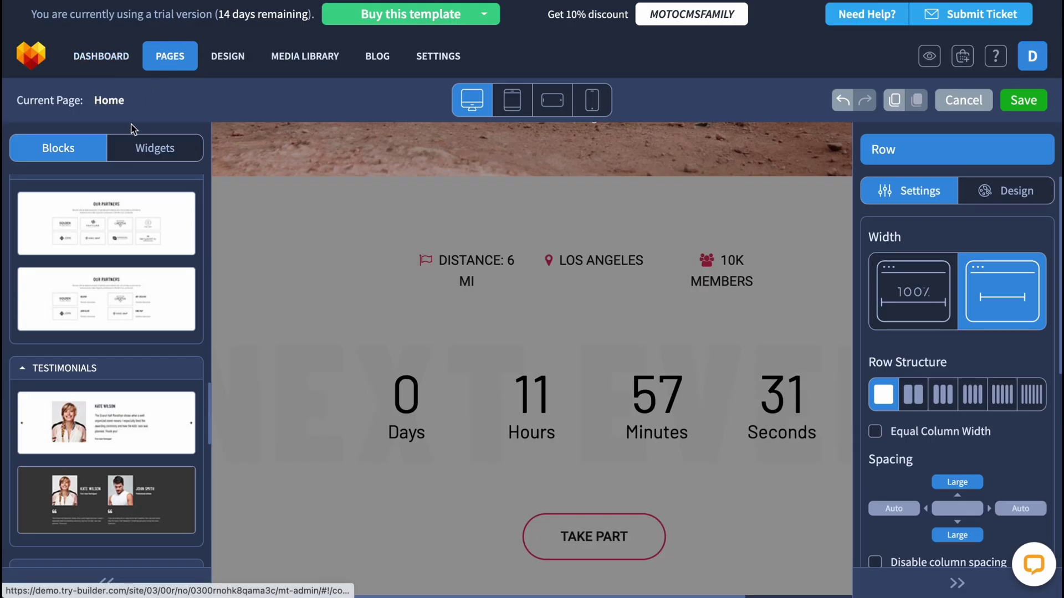
{"action": "scroll", "coordinate": [801, 279], "scroll_direction": "up", "scroll_amount": 3}
{"action": "scroll", "coordinate": [801, 279], "scroll_direction": "up", "scroll_amount": 2}
{"action": "left_click", "coordinate": [1023, 100]}
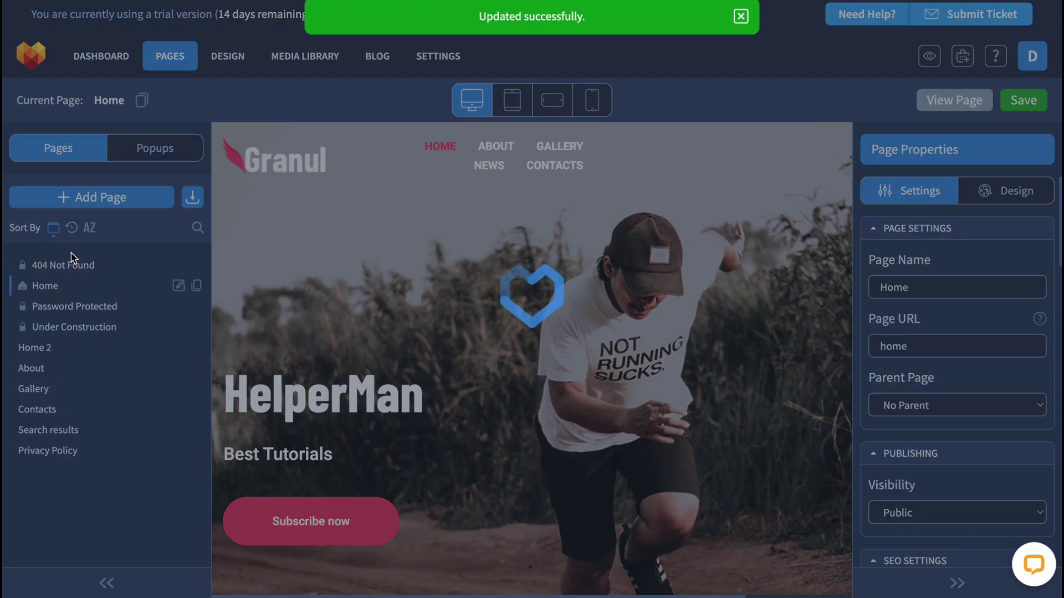
{"action": "scroll", "coordinate": [557, 370], "scroll_direction": "down", "scroll_amount": 9}
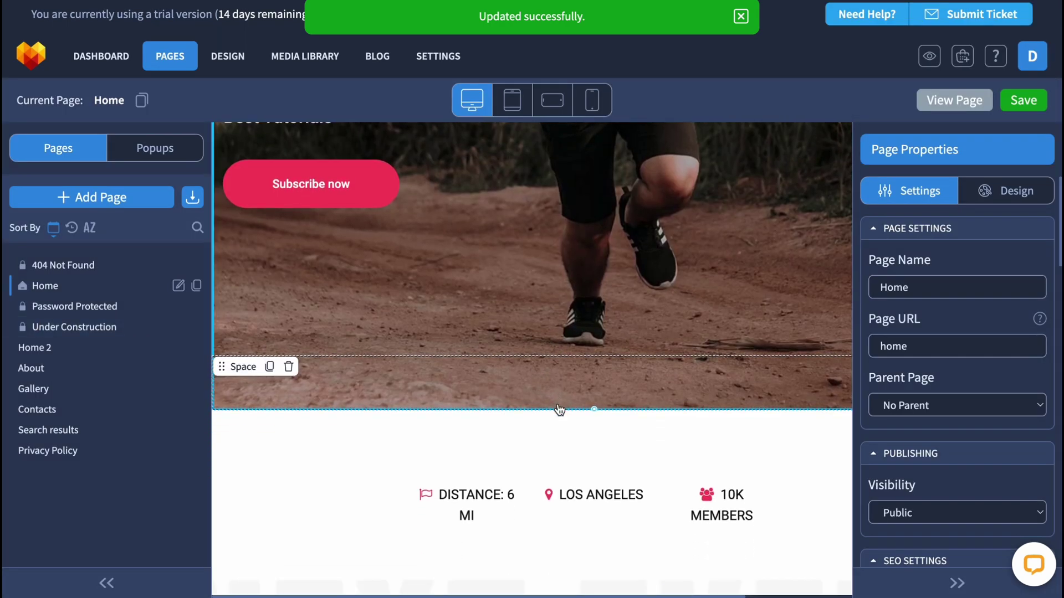
{"action": "scroll", "coordinate": [475, 311], "scroll_direction": "up", "scroll_amount": 2}
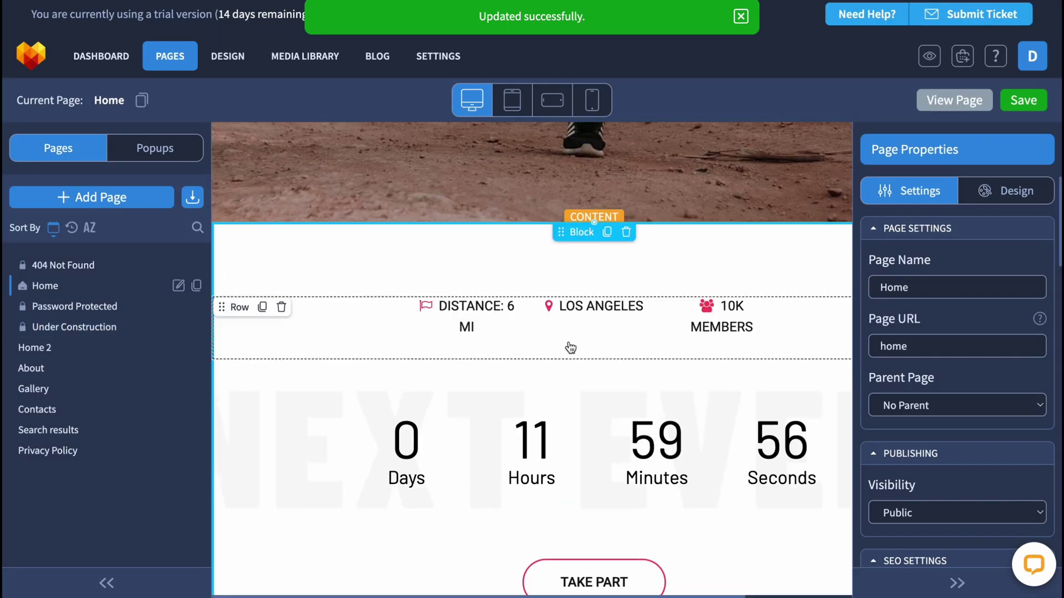
{"action": "left_click", "coordinate": [473, 278]}
Delete the stats and countdown block, the OUR MISSION row and the leftover dark block
{"action": "left_click", "coordinate": [647, 369]}
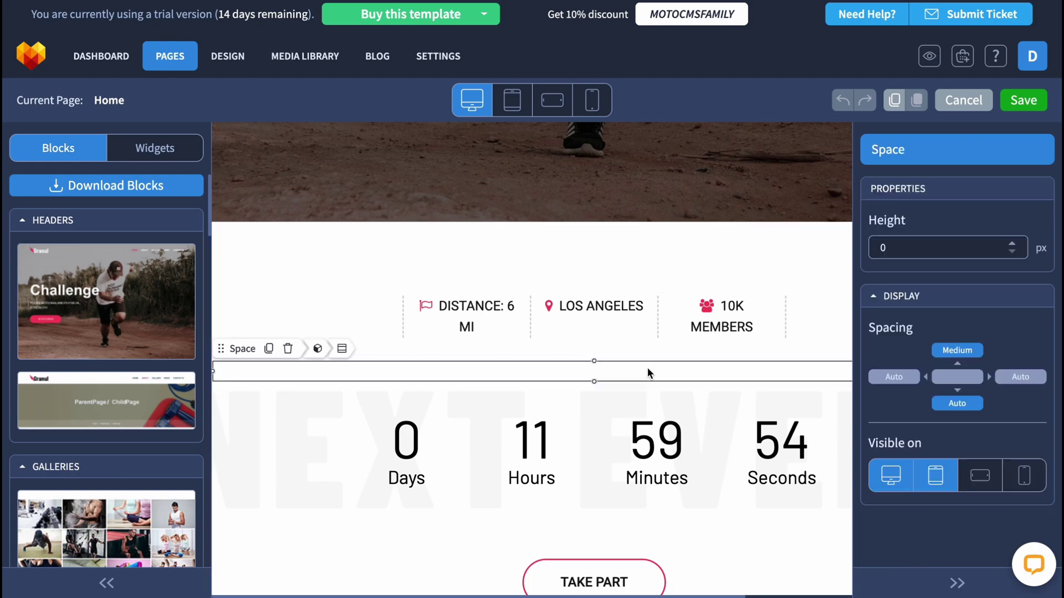
{"action": "left_click", "coordinate": [628, 232]}
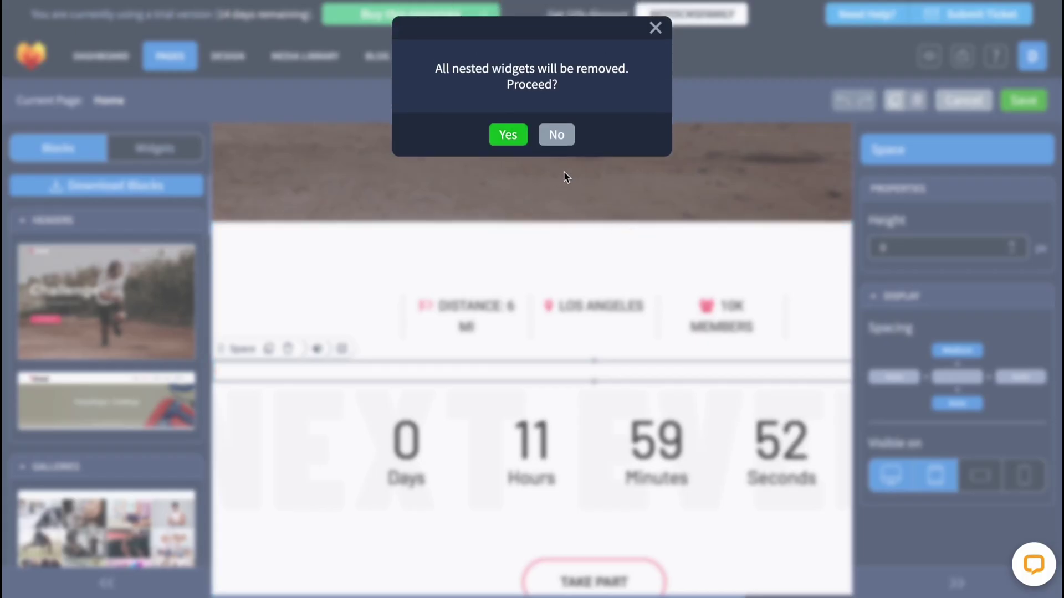
{"action": "left_click", "coordinate": [508, 135]}
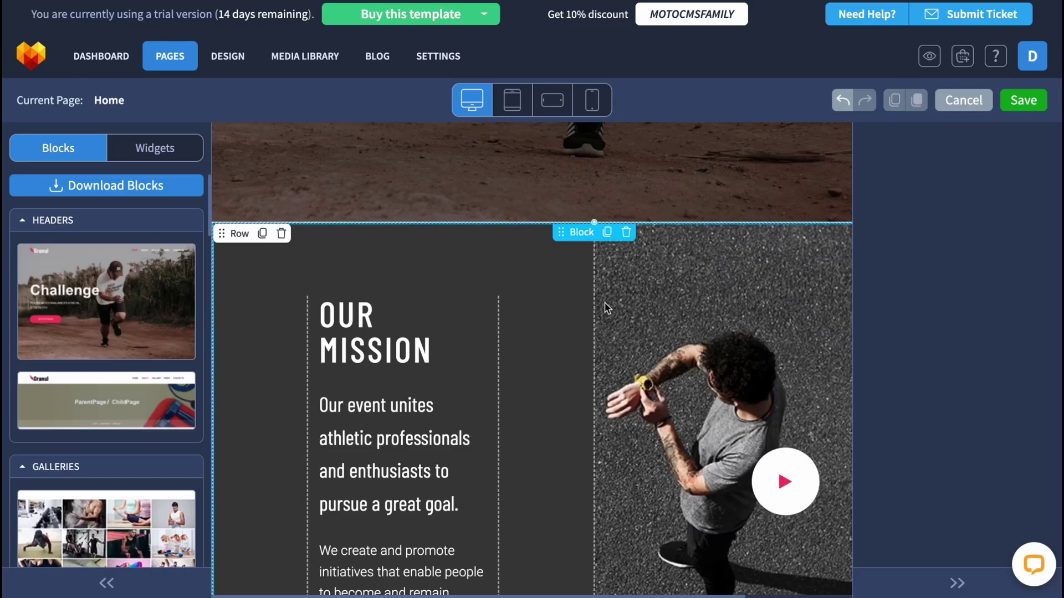
{"action": "scroll", "coordinate": [606, 306], "scroll_direction": "down", "scroll_amount": 5}
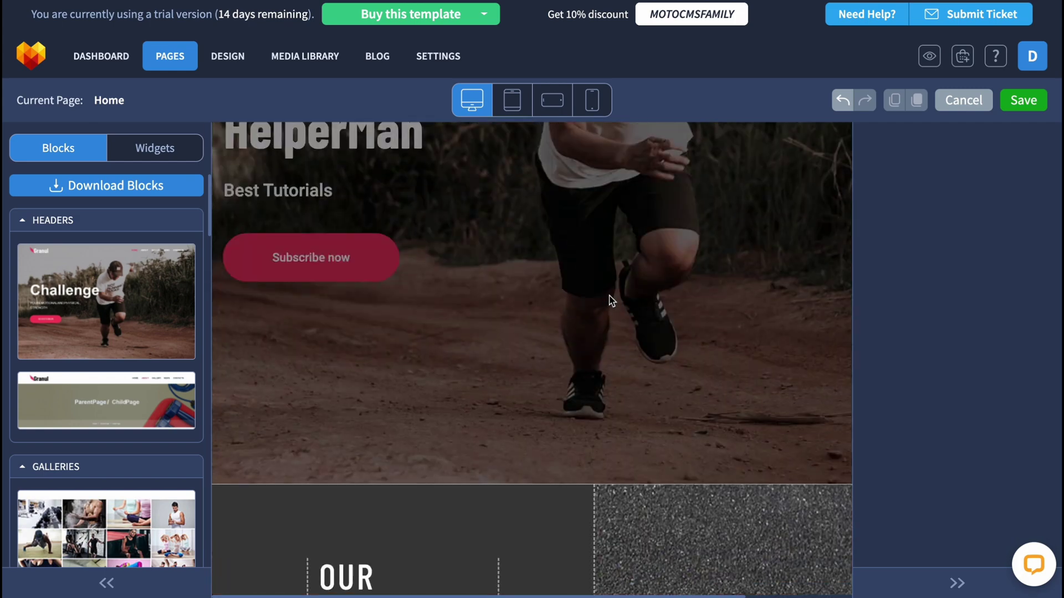
{"action": "scroll", "coordinate": [615, 299], "scroll_direction": "down", "scroll_amount": 3}
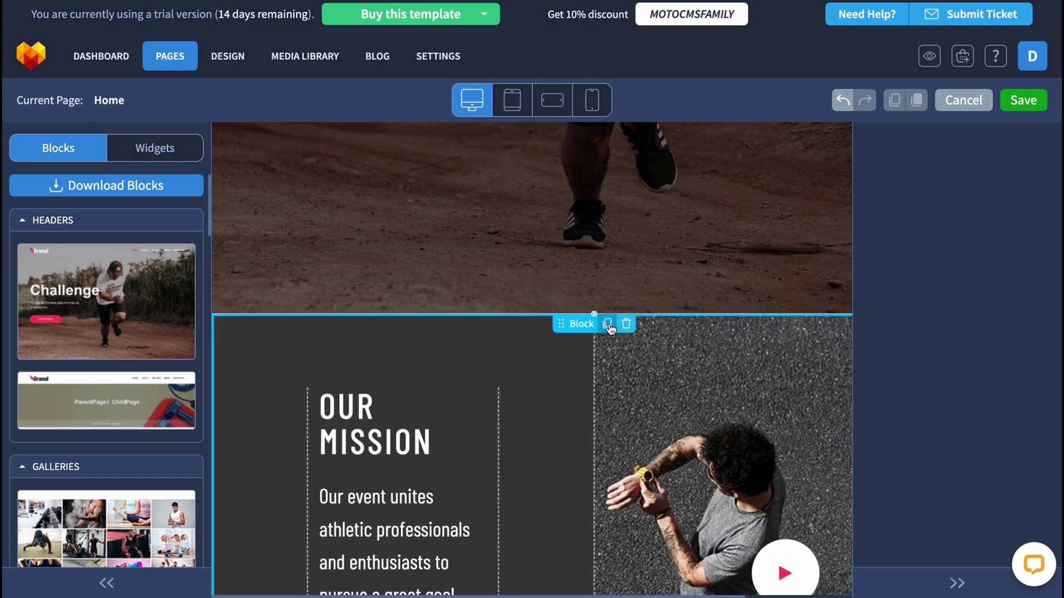
{"action": "left_click", "coordinate": [635, 344]}
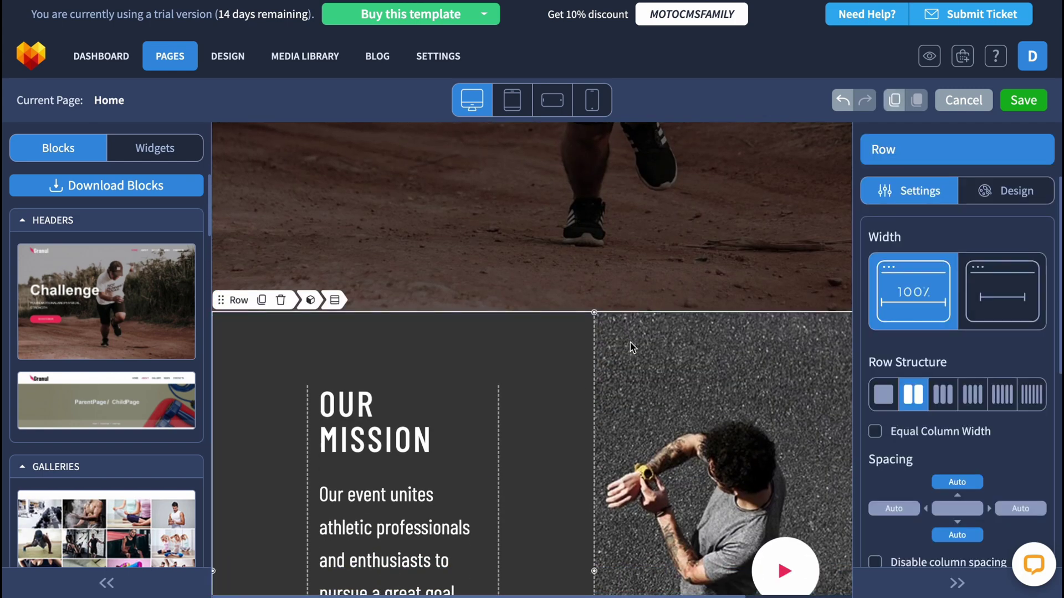
{"action": "left_click", "coordinate": [280, 299]}
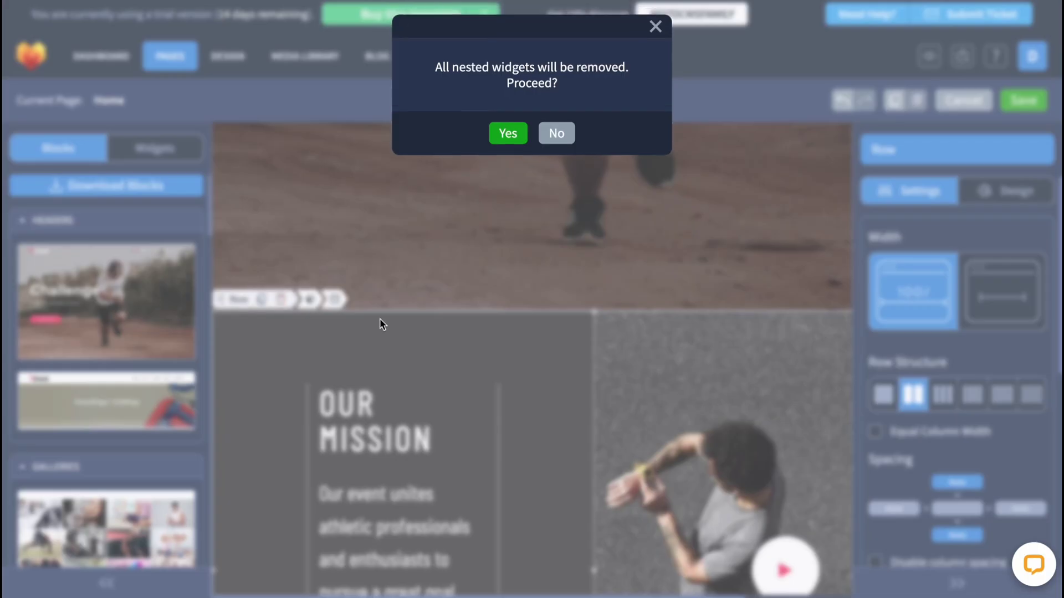
{"action": "left_click", "coordinate": [505, 134]}
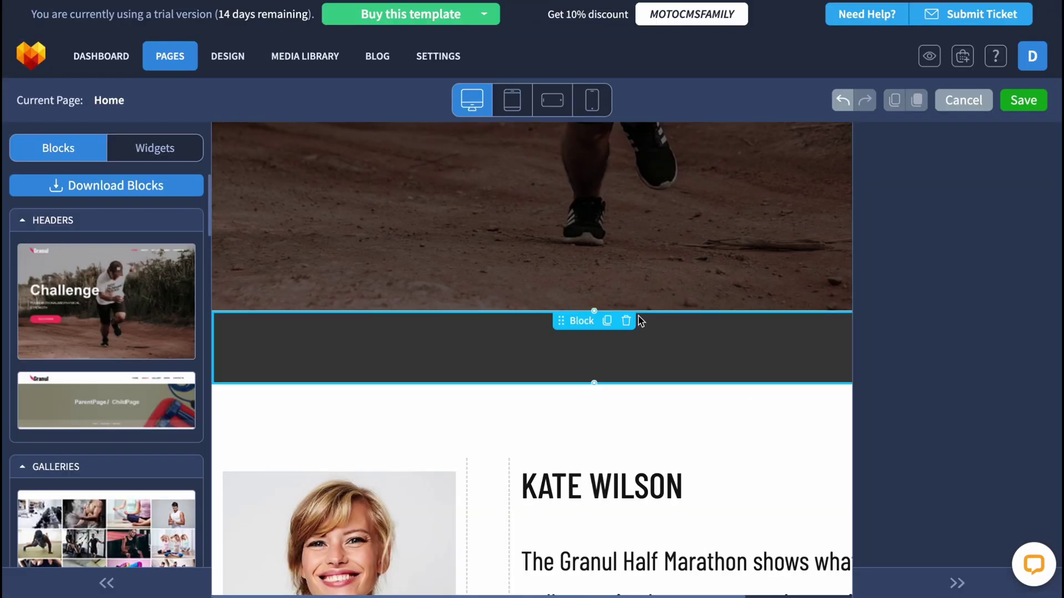
{"action": "left_click", "coordinate": [627, 321]}
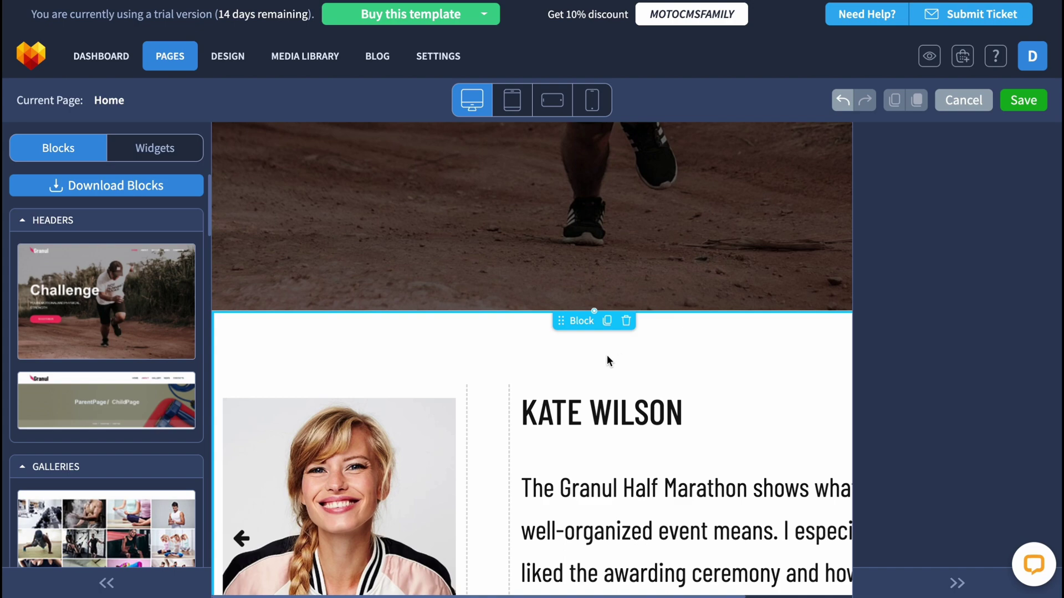
Delete the testimonial, sign-up, OUR PARTNERS and shoe-and-news sections
{"action": "scroll", "coordinate": [607, 361], "scroll_direction": "down", "scroll_amount": 5}
{"action": "scroll", "coordinate": [608, 363], "scroll_direction": "up", "scroll_amount": 2}
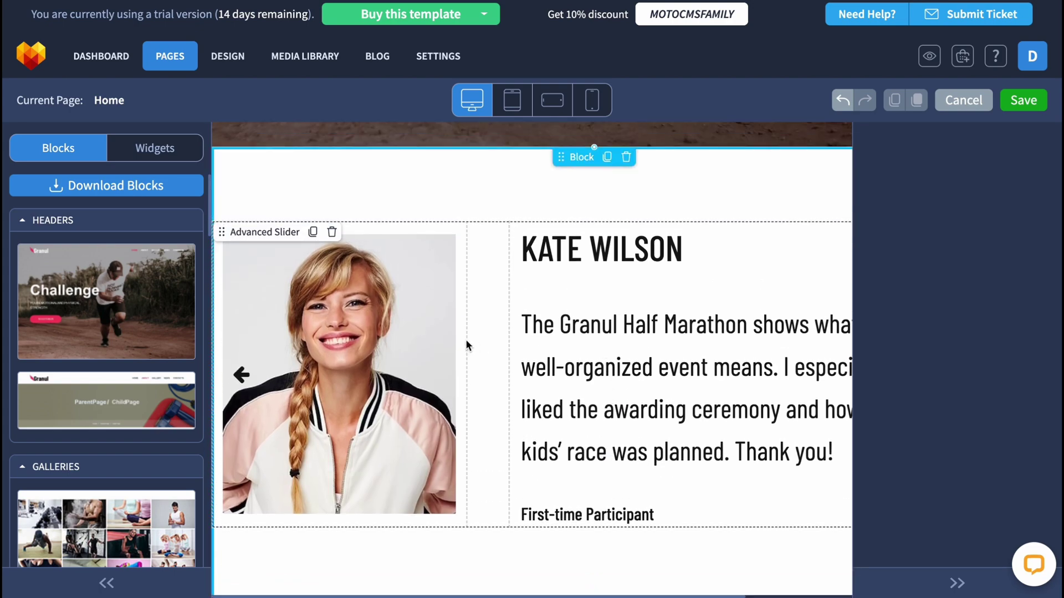
{"action": "left_click", "coordinate": [624, 158]}
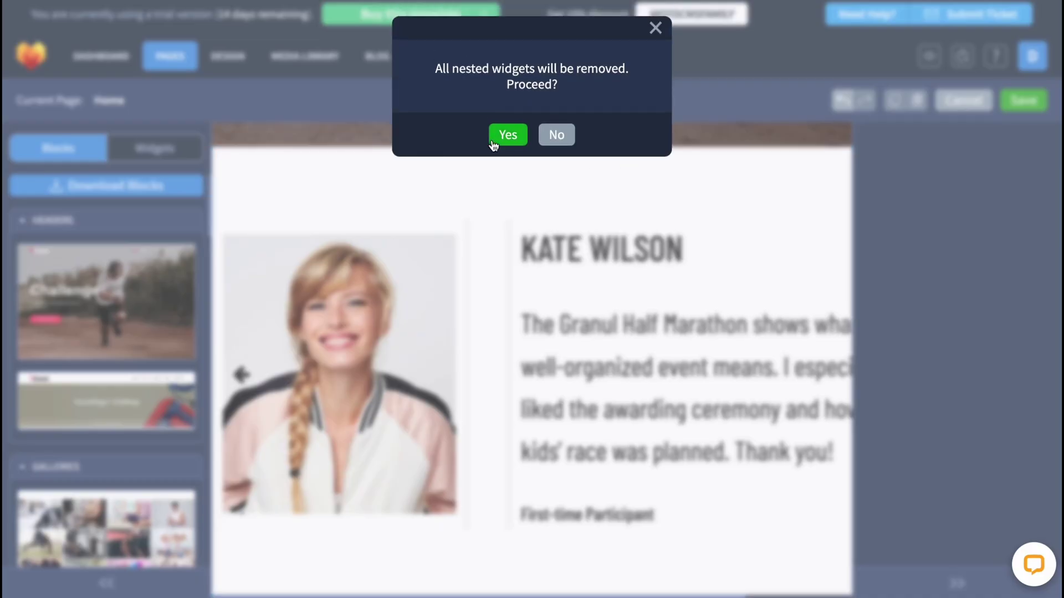
{"action": "left_click", "coordinate": [502, 121]}
{"action": "left_click", "coordinate": [626, 158]}
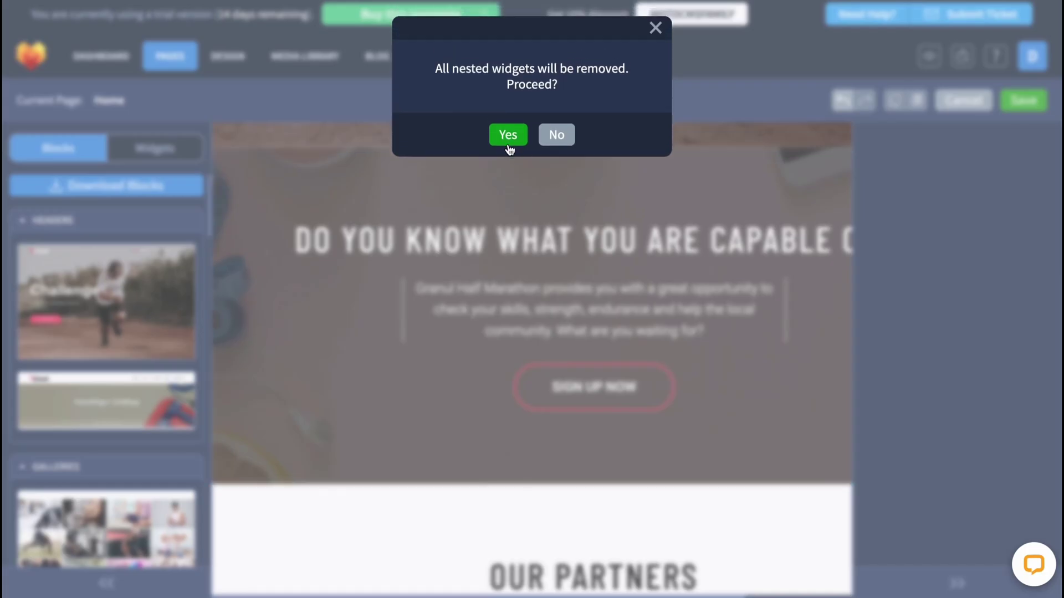
{"action": "left_click", "coordinate": [506, 133]}
{"action": "left_click", "coordinate": [625, 158]}
{"action": "left_click", "coordinate": [506, 134]}
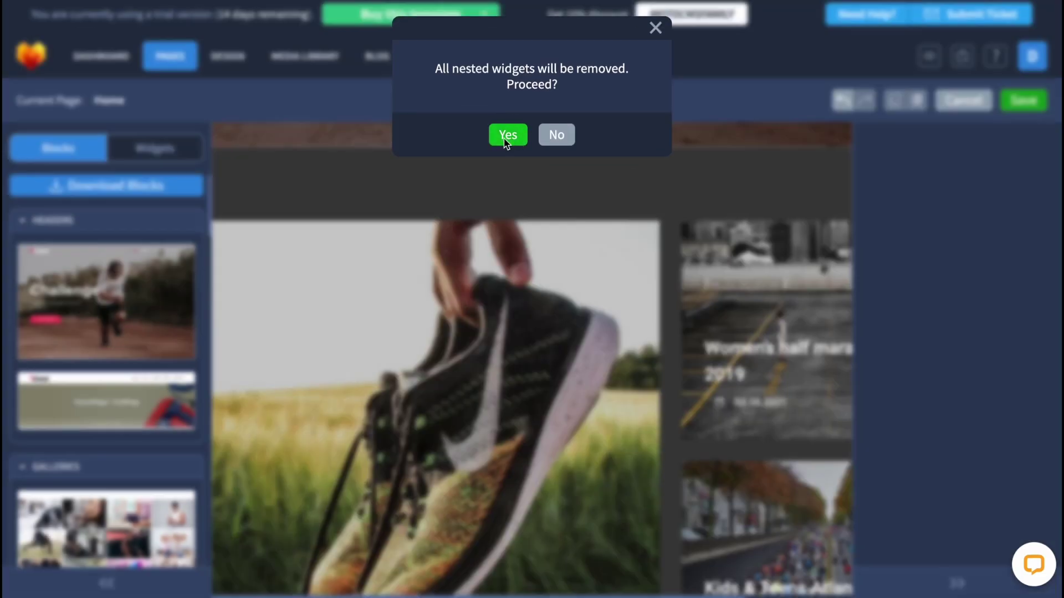
{"action": "left_click", "coordinate": [631, 159]}
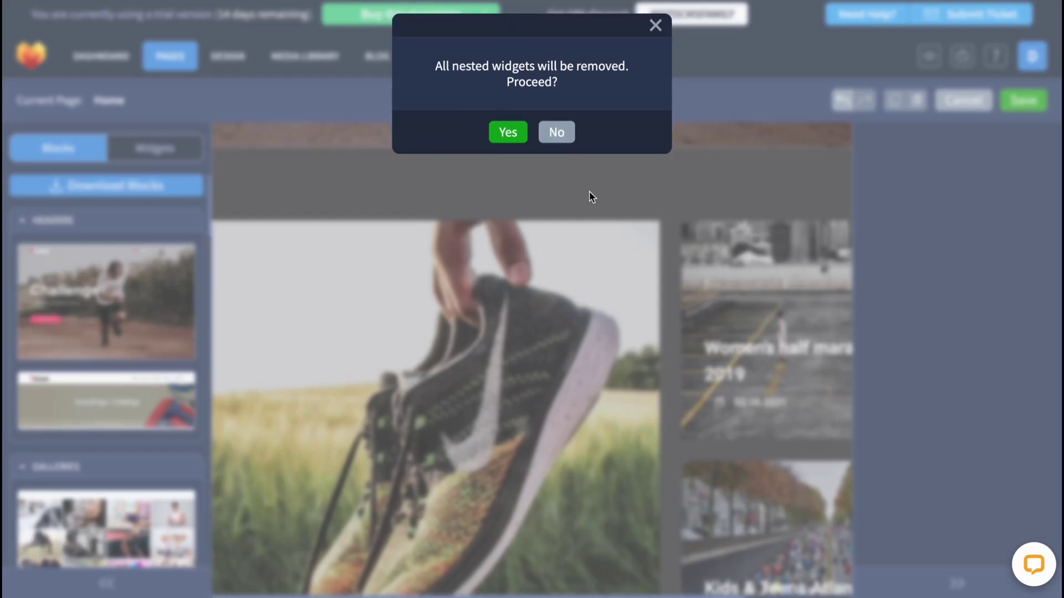
{"action": "left_click", "coordinate": [505, 133]}
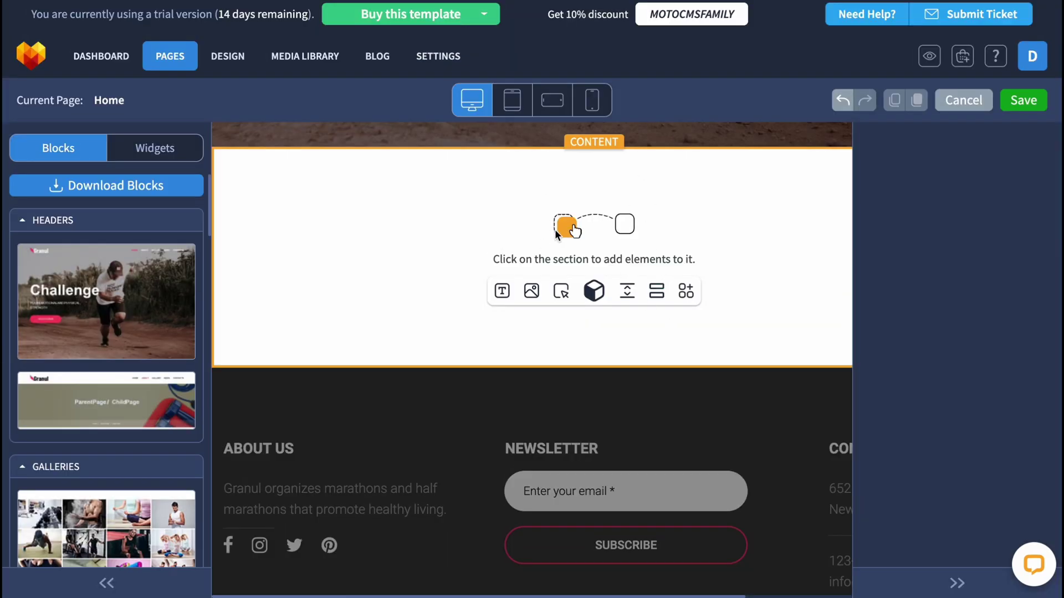
Check the now-empty Content section, then go to DESIGN to bring up the save-changes prompt
{"action": "left_click", "coordinate": [636, 210]}
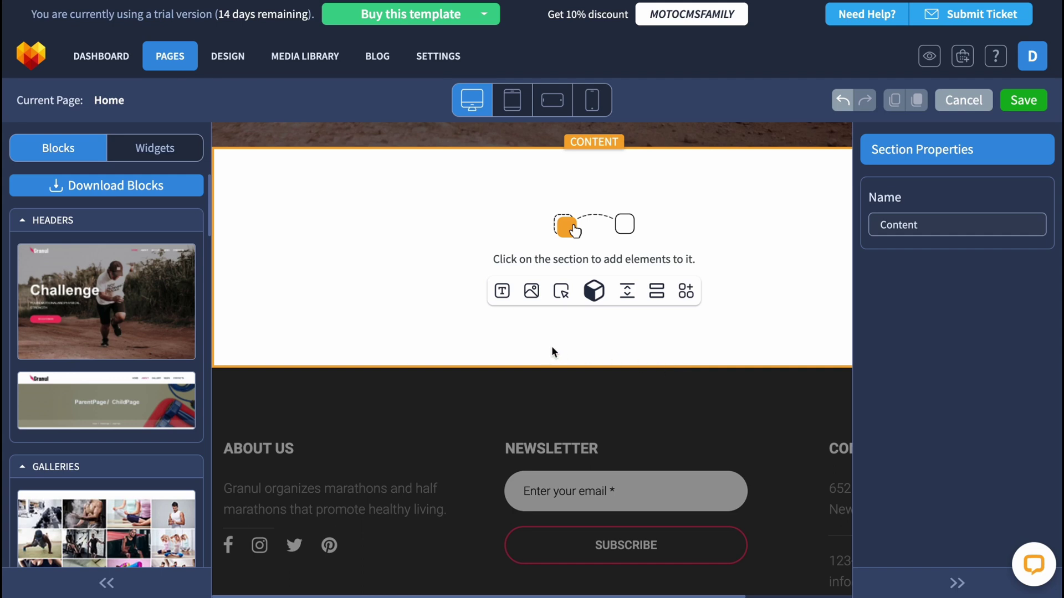
{"action": "scroll", "coordinate": [514, 431], "scroll_direction": "down", "scroll_amount": 3}
{"action": "scroll", "coordinate": [514, 431], "scroll_direction": "up", "scroll_amount": 10}
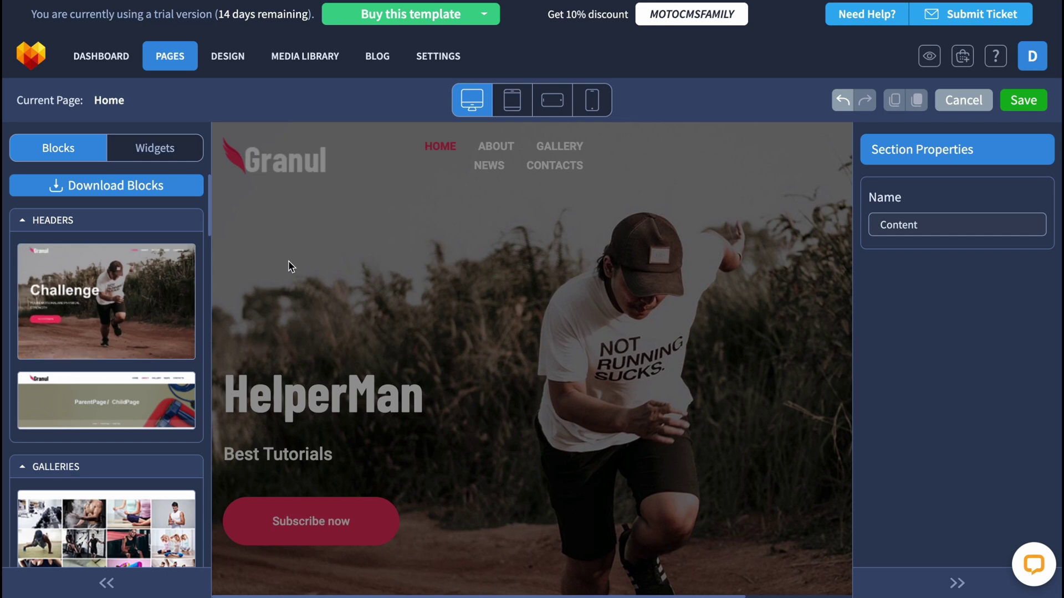
{"action": "left_click", "coordinate": [217, 58]}
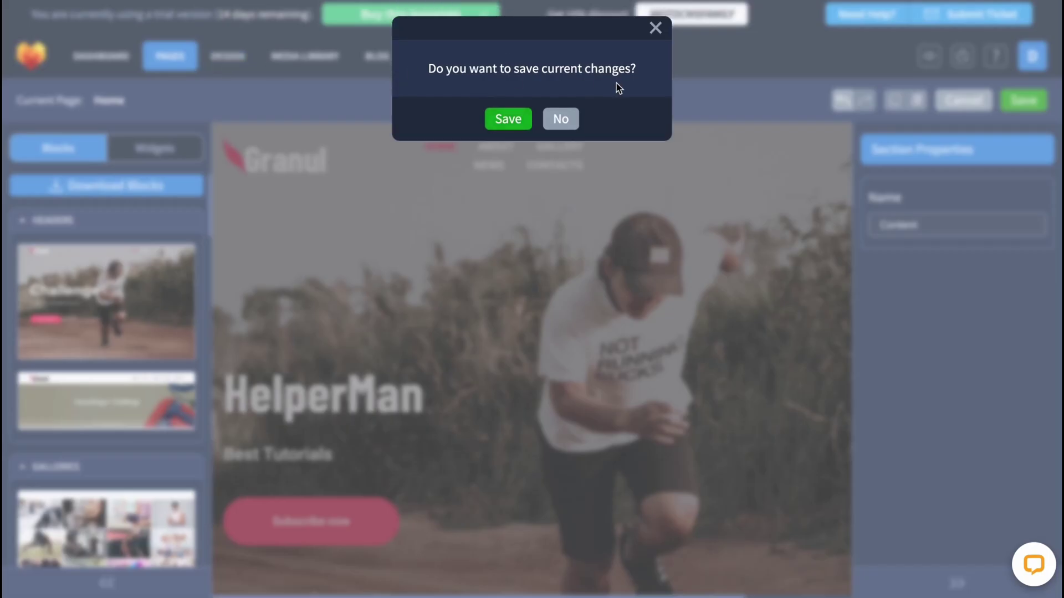
Save the page changes and look over the Custom Text 17 text style
{"action": "left_click", "coordinate": [505, 118]}
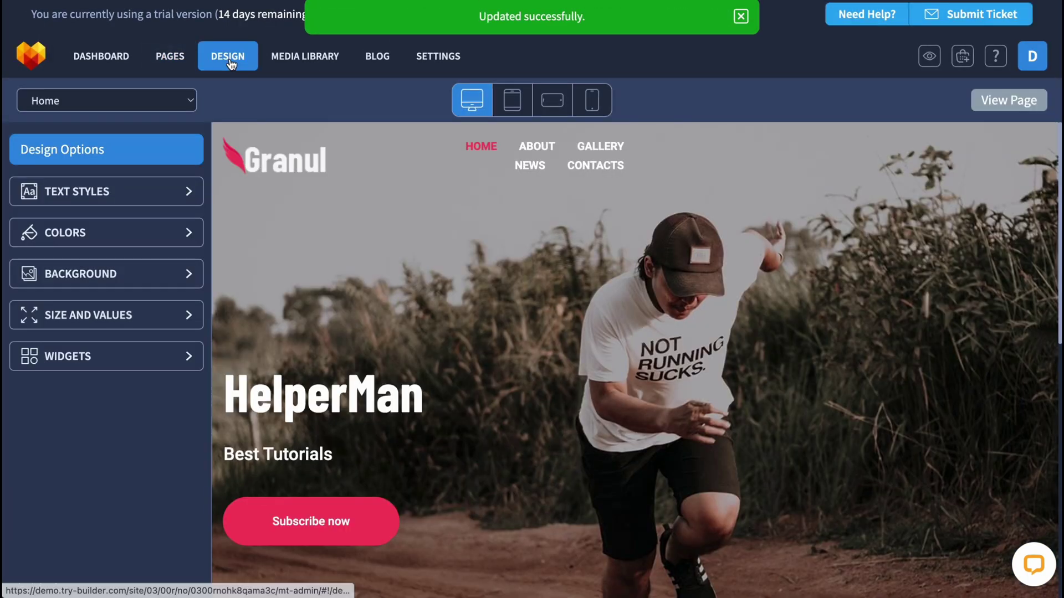
{"action": "left_click", "coordinate": [161, 191]}
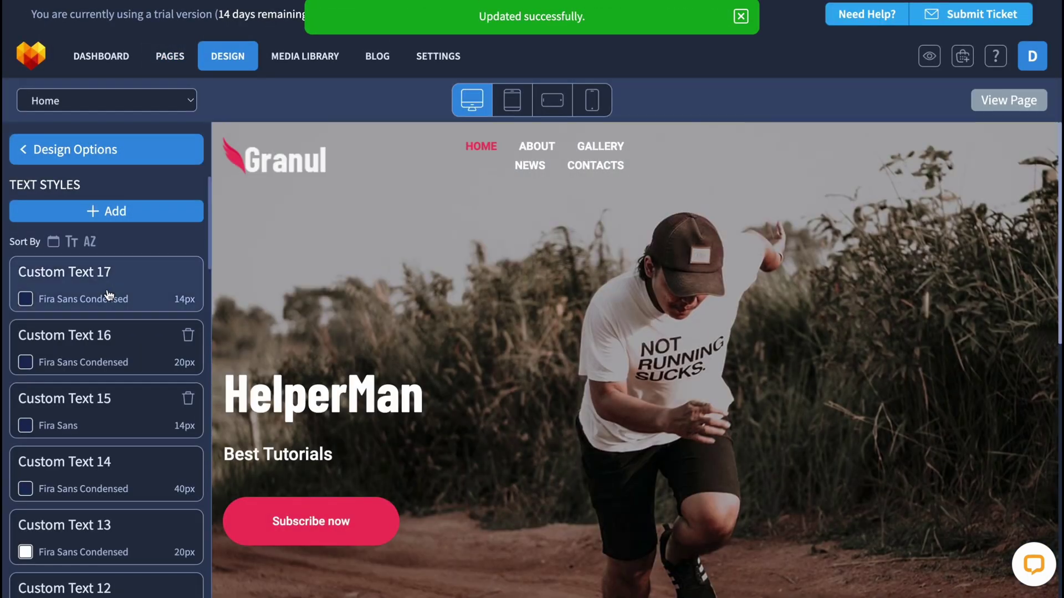
{"action": "left_click", "coordinate": [81, 291]}
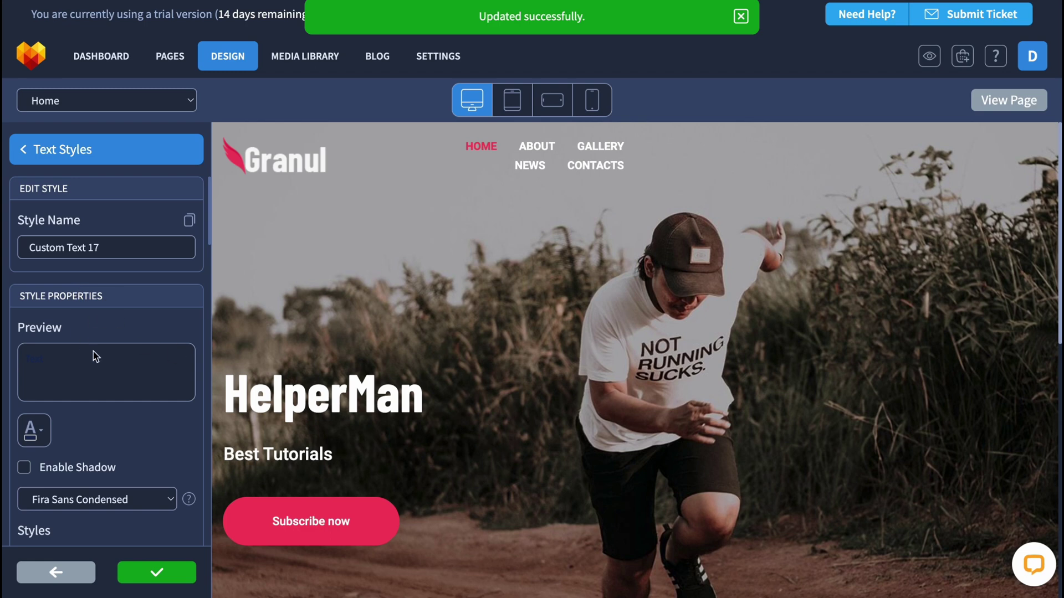
{"action": "left_click", "coordinate": [24, 154]}
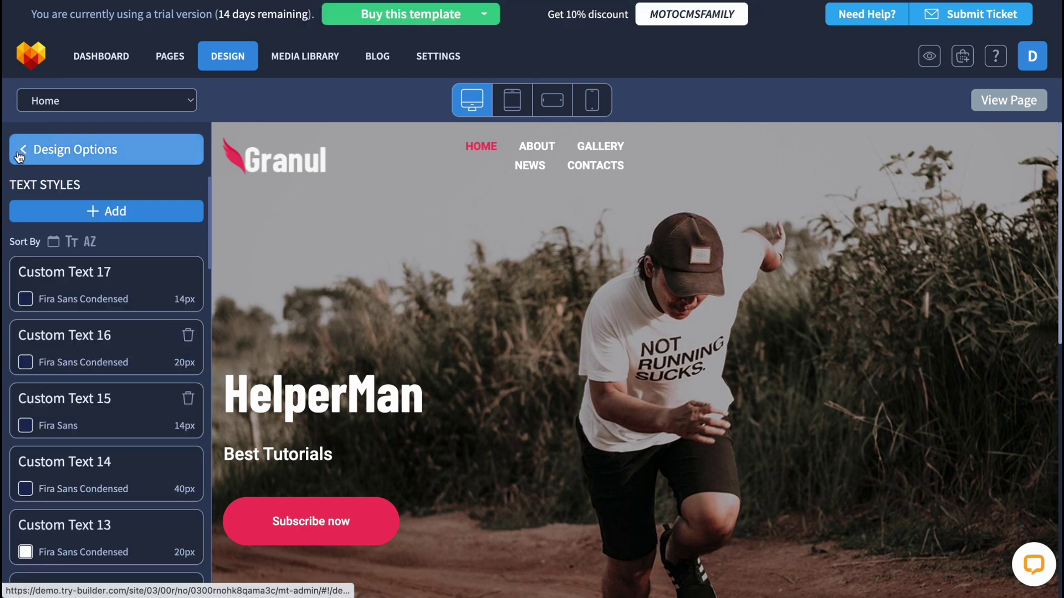
{"action": "left_click", "coordinate": [20, 155]}
Change the first main site colour's hue to green in the colour palette
{"action": "left_click", "coordinate": [32, 235]}
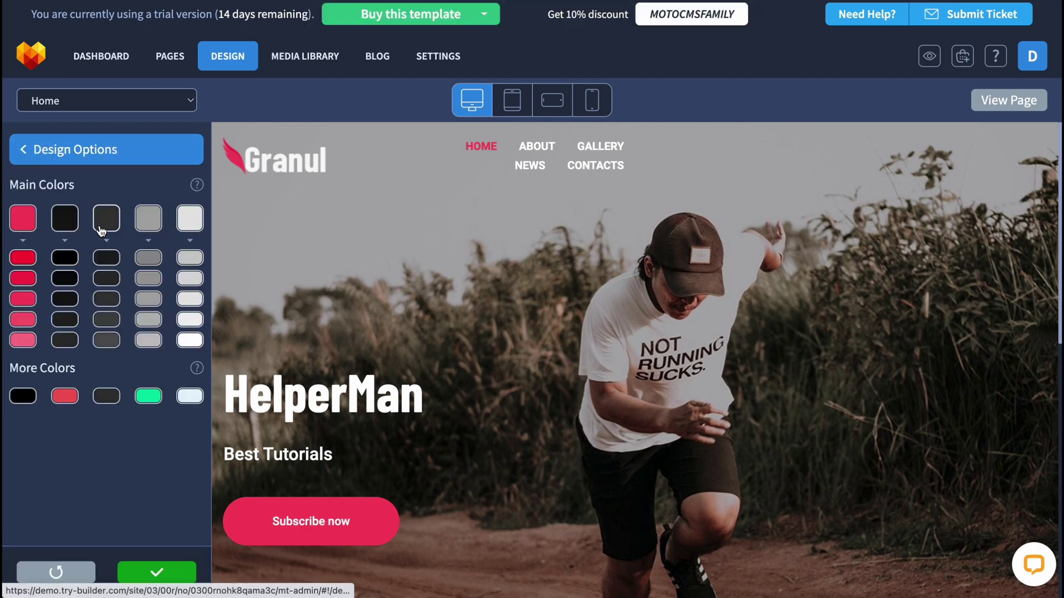
{"action": "left_click", "coordinate": [32, 237]}
{"action": "left_click", "coordinate": [524, 268]}
{"action": "left_click_drag", "start_coordinate": [525, 269], "coordinate": [474, 383]}
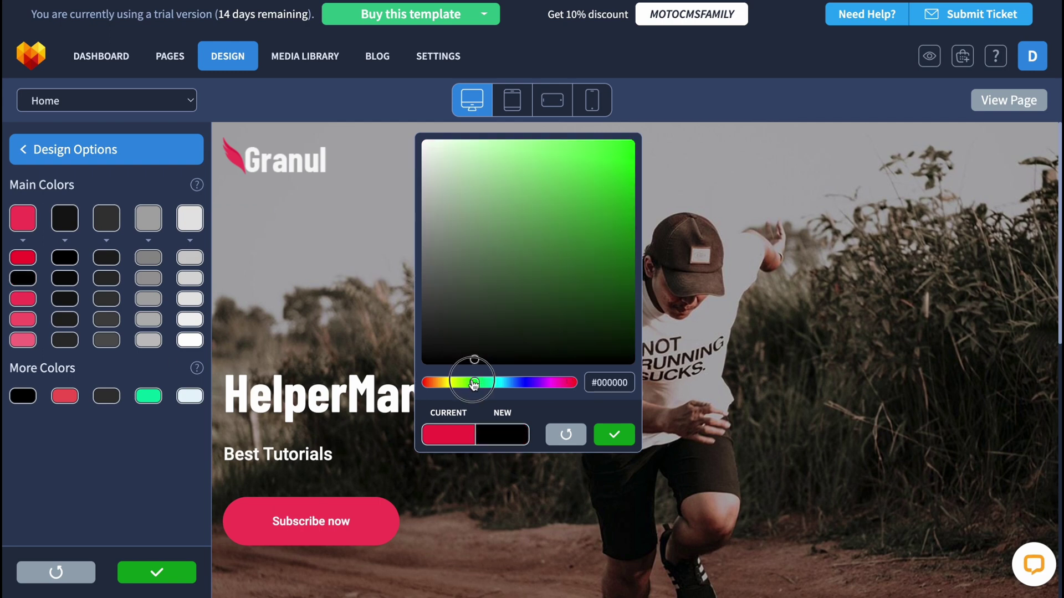
{"action": "left_click", "coordinate": [471, 383]}
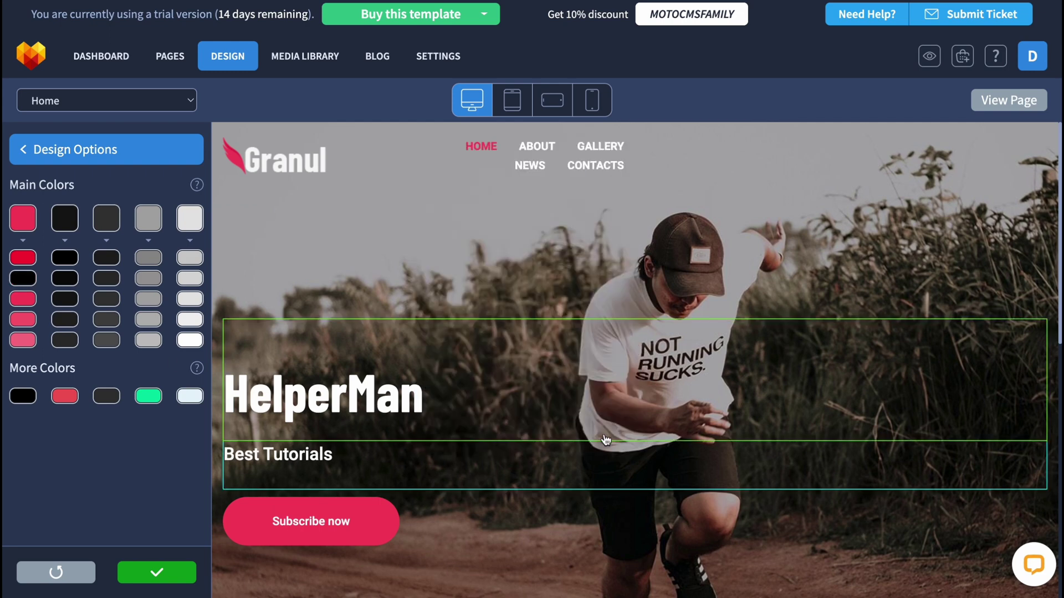
{"action": "left_click", "coordinate": [618, 436]}
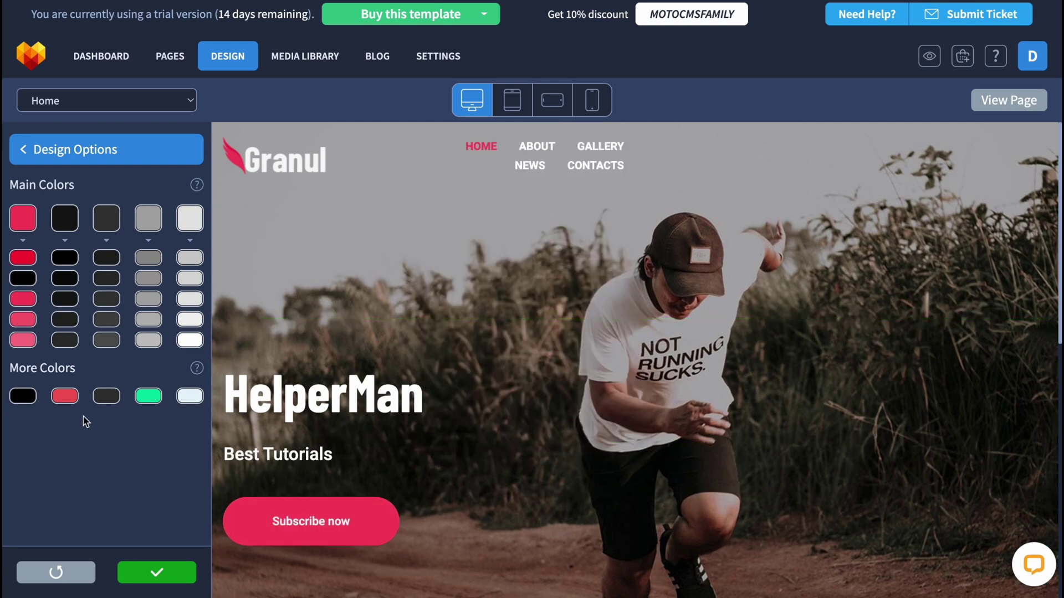
Preview the 404 Not Found page, then switch the design preview back to Home
{"action": "scroll", "coordinate": [658, 340], "scroll_direction": "down", "scroll_amount": 5}
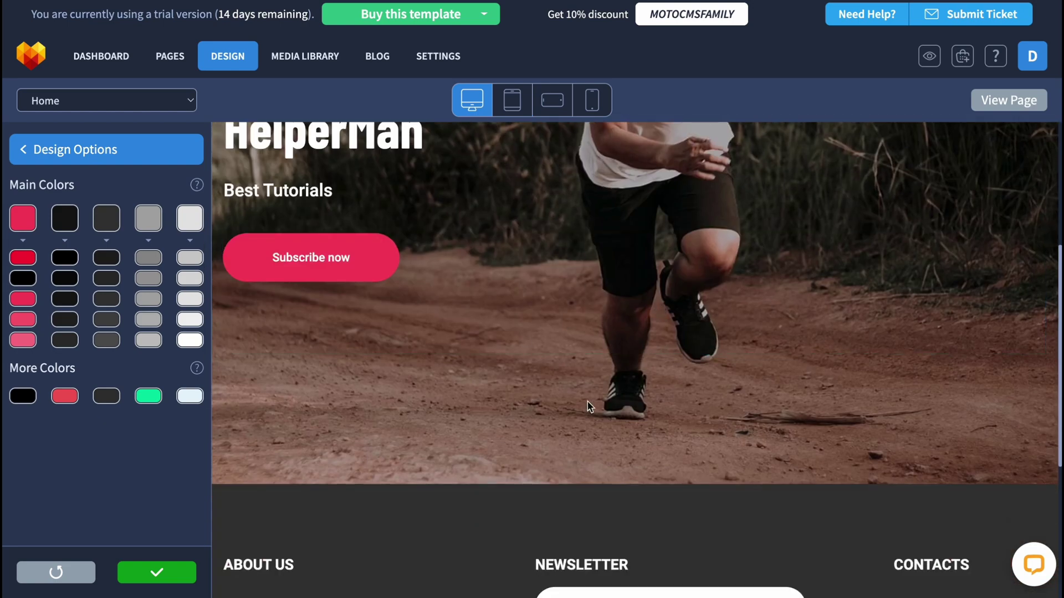
{"action": "scroll", "coordinate": [419, 402], "scroll_direction": "down", "scroll_amount": 1}
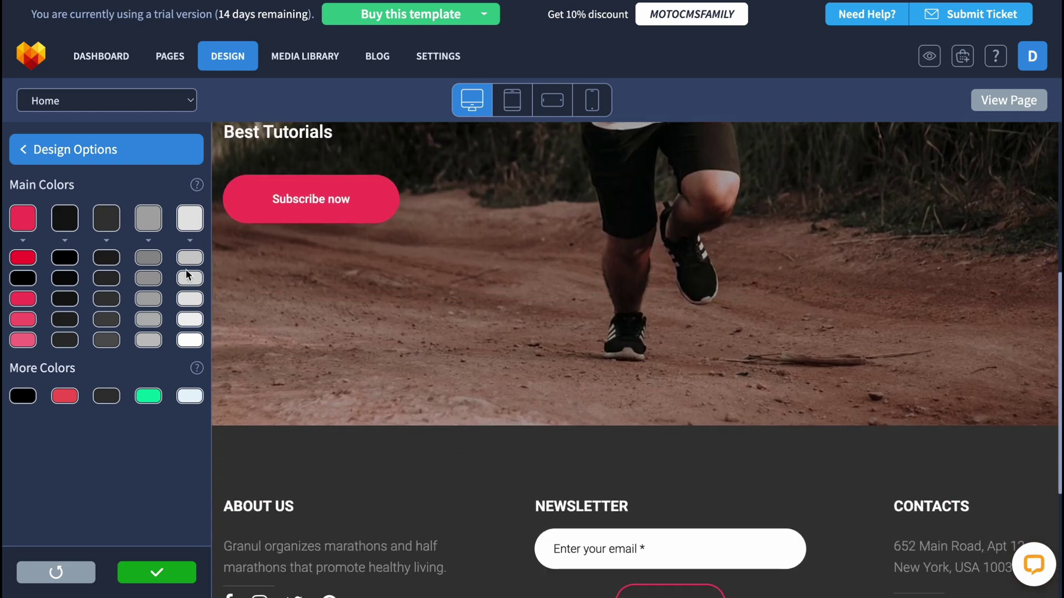
{"action": "left_click", "coordinate": [122, 101]}
{"action": "left_click", "coordinate": [83, 122]}
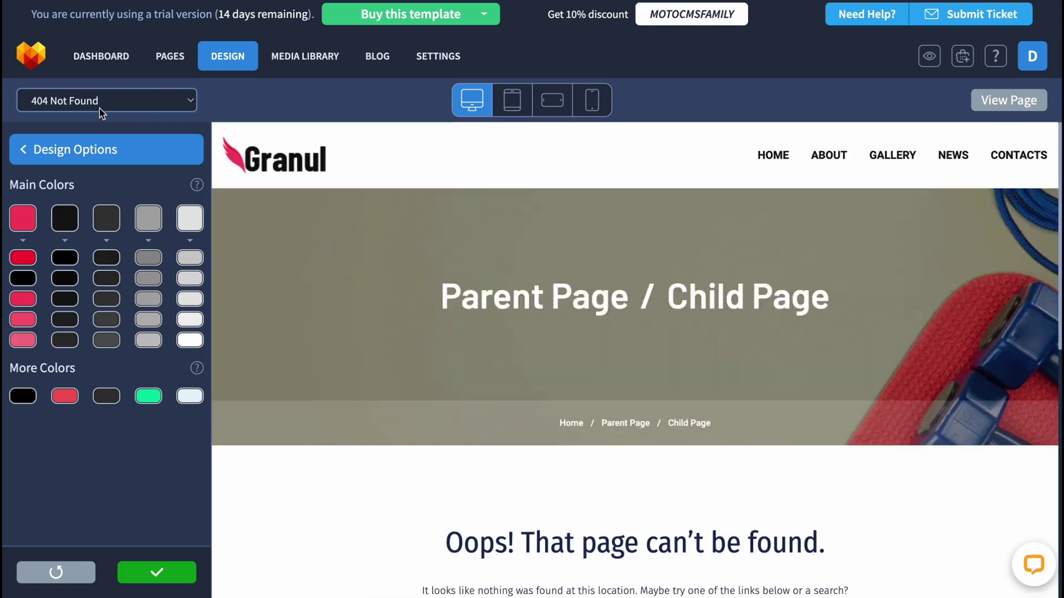
{"action": "scroll", "coordinate": [588, 421], "scroll_direction": "down", "scroll_amount": 3}
{"action": "scroll", "coordinate": [568, 441], "scroll_direction": "up", "scroll_amount": 3}
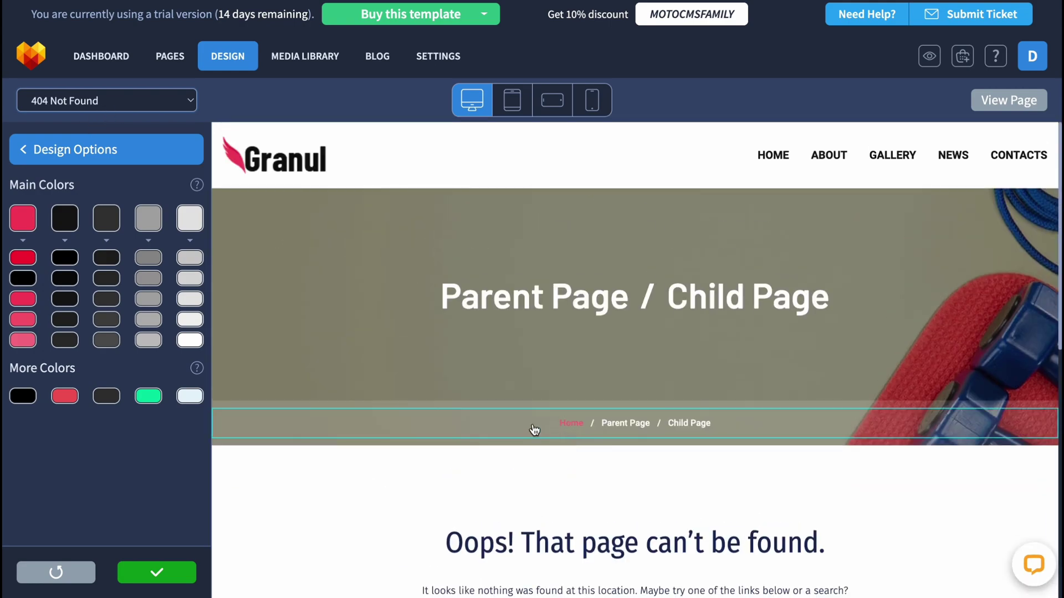
{"action": "left_click", "coordinate": [94, 104]}
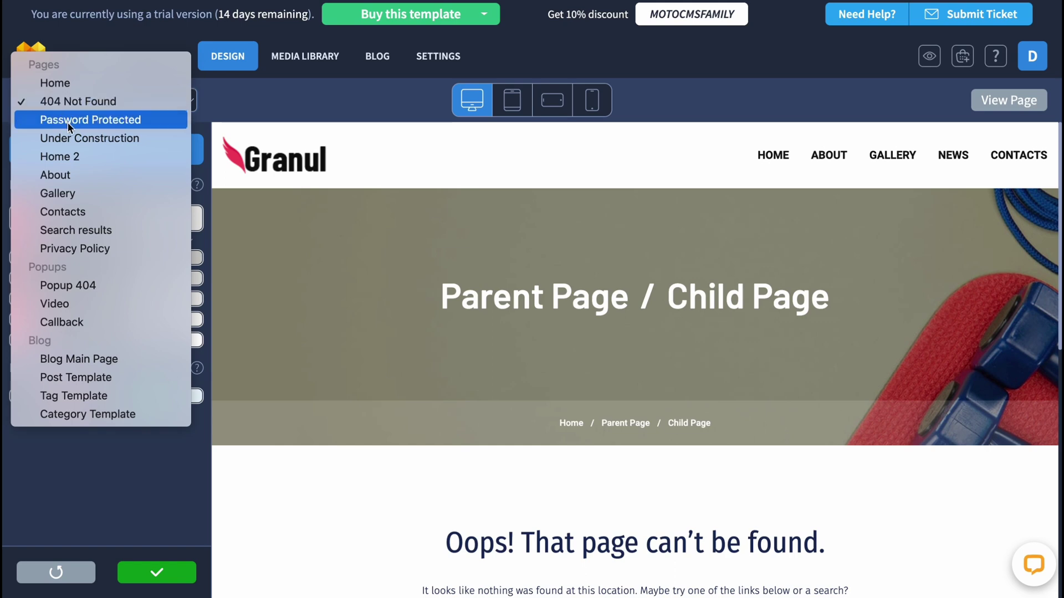
{"action": "left_click", "coordinate": [54, 83]}
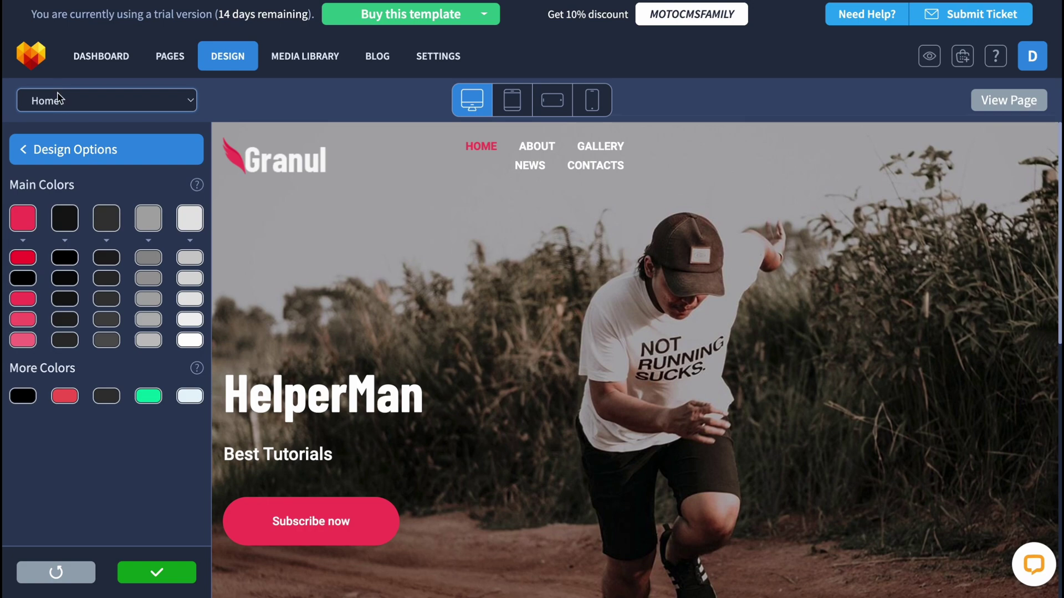
Preview the Home page at tablet, landscape and phone widths, then open its live version
{"action": "left_click", "coordinate": [512, 101]}
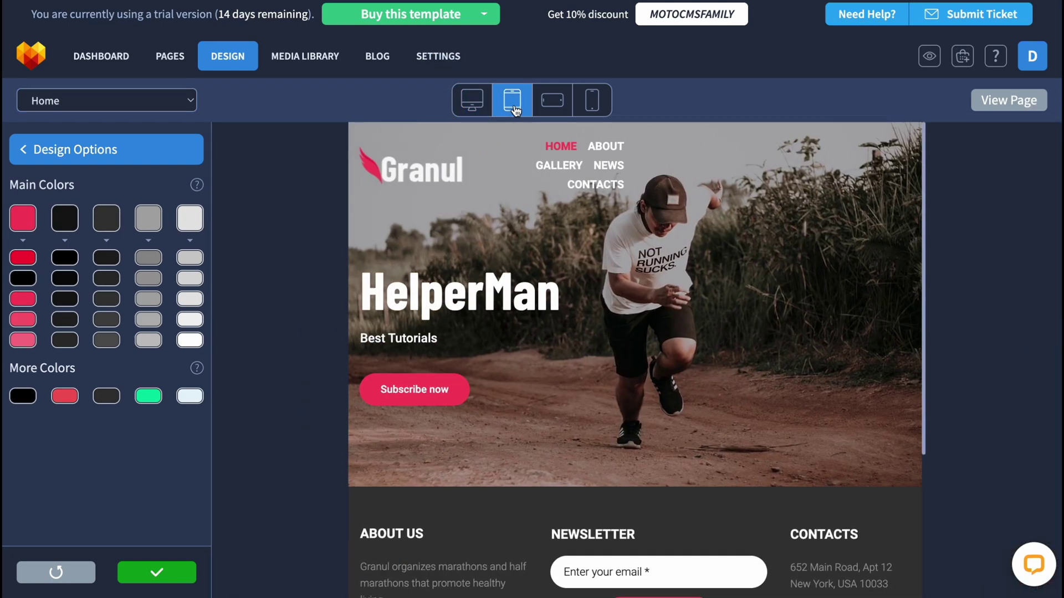
{"action": "left_click", "coordinate": [546, 105]}
{"action": "left_click", "coordinate": [590, 105]}
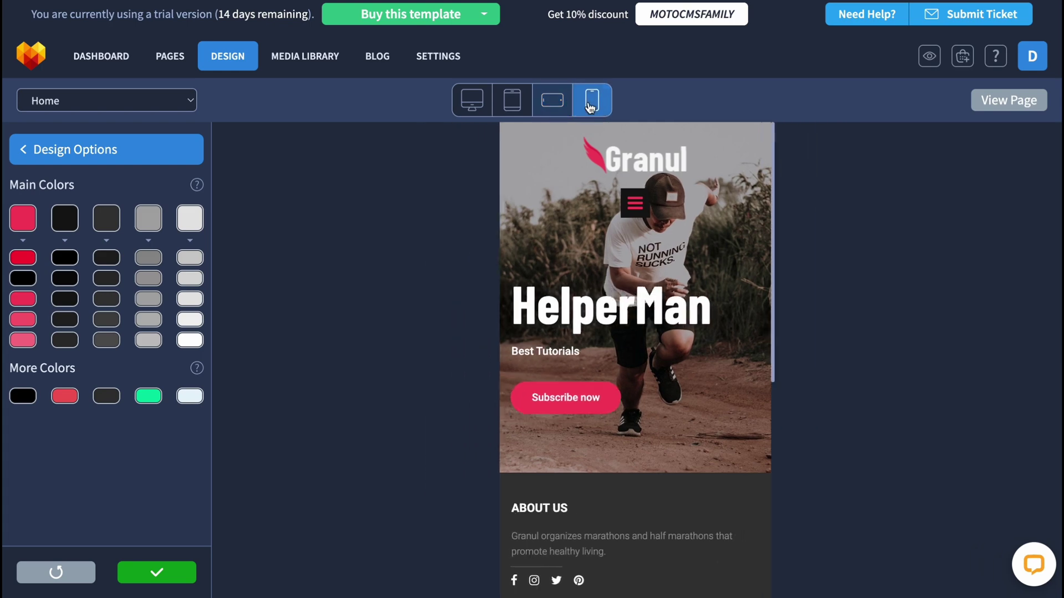
{"action": "scroll", "coordinate": [732, 338], "scroll_direction": "down", "scroll_amount": 5}
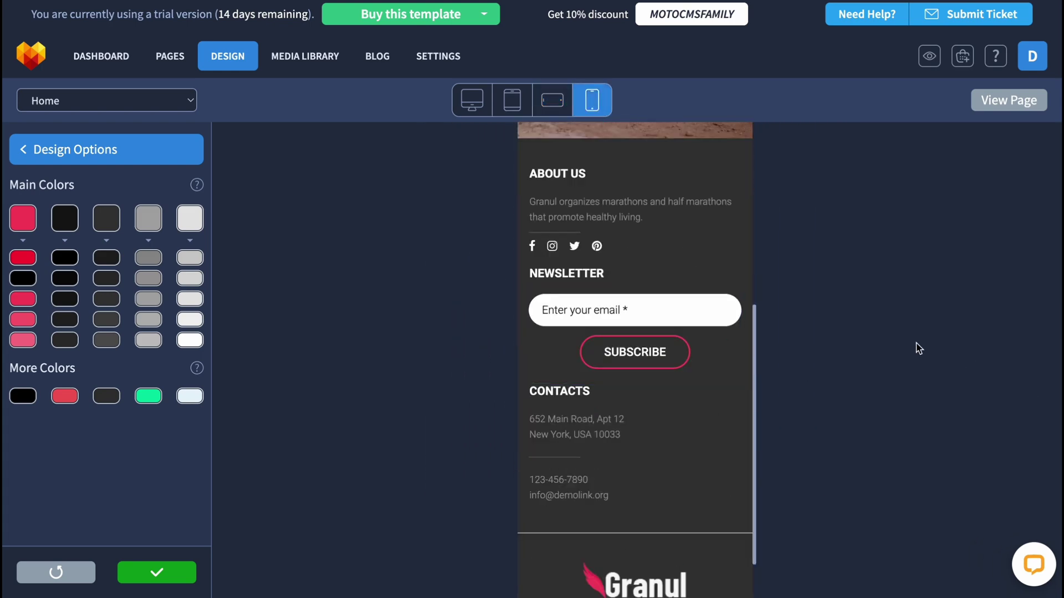
{"action": "scroll", "coordinate": [687, 365], "scroll_direction": "down", "scroll_amount": 1}
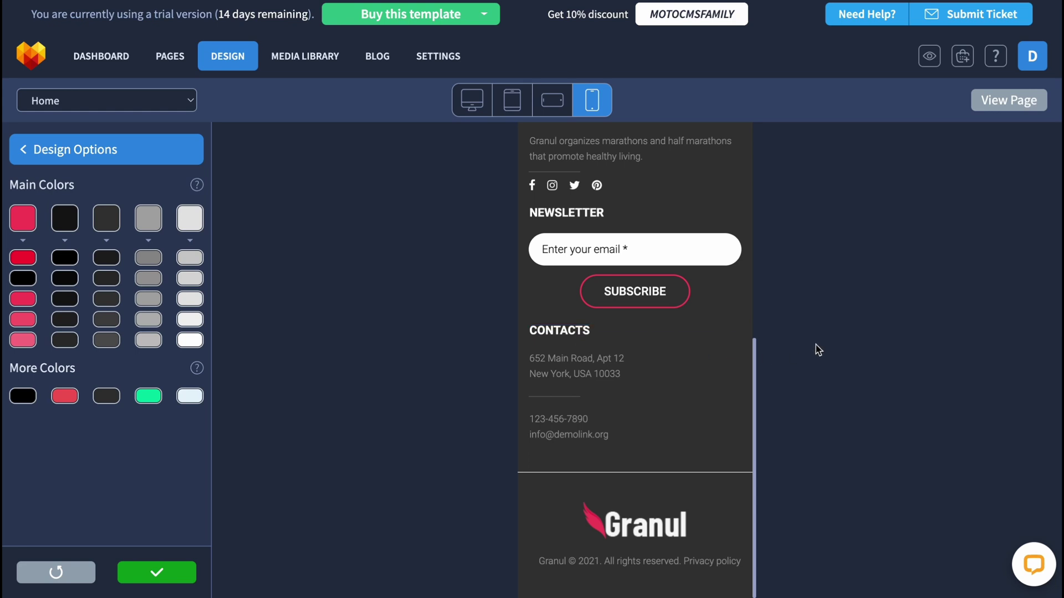
{"action": "scroll", "coordinate": [597, 323], "scroll_direction": "up", "scroll_amount": 8}
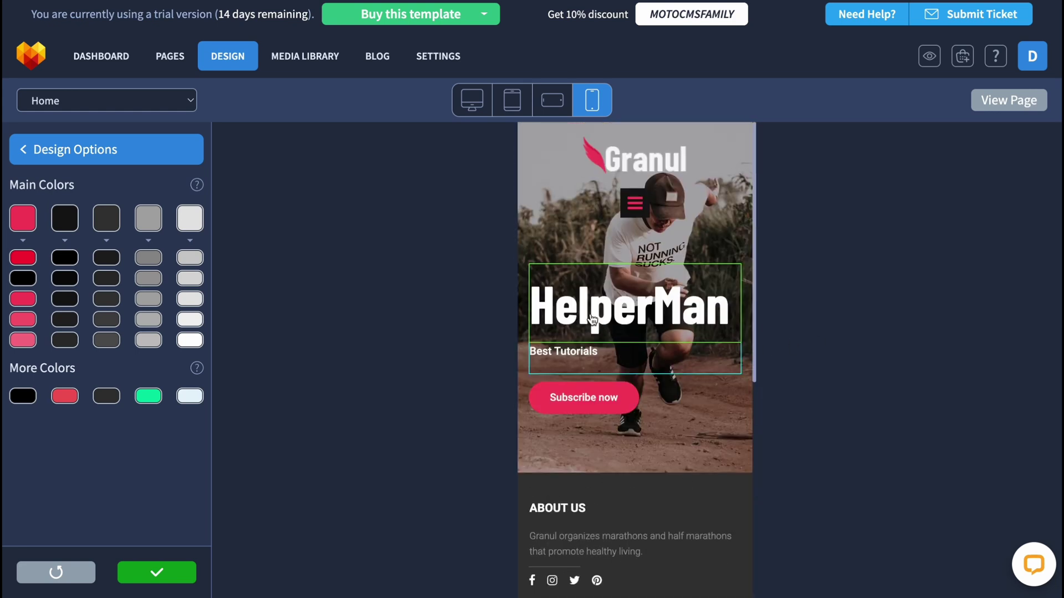
{"action": "left_click", "coordinate": [1007, 103]}
Scroll the live Home page, reload it from the logo, and scroll through the About page
{"action": "scroll", "coordinate": [546, 268], "scroll_direction": "down", "scroll_amount": 7}
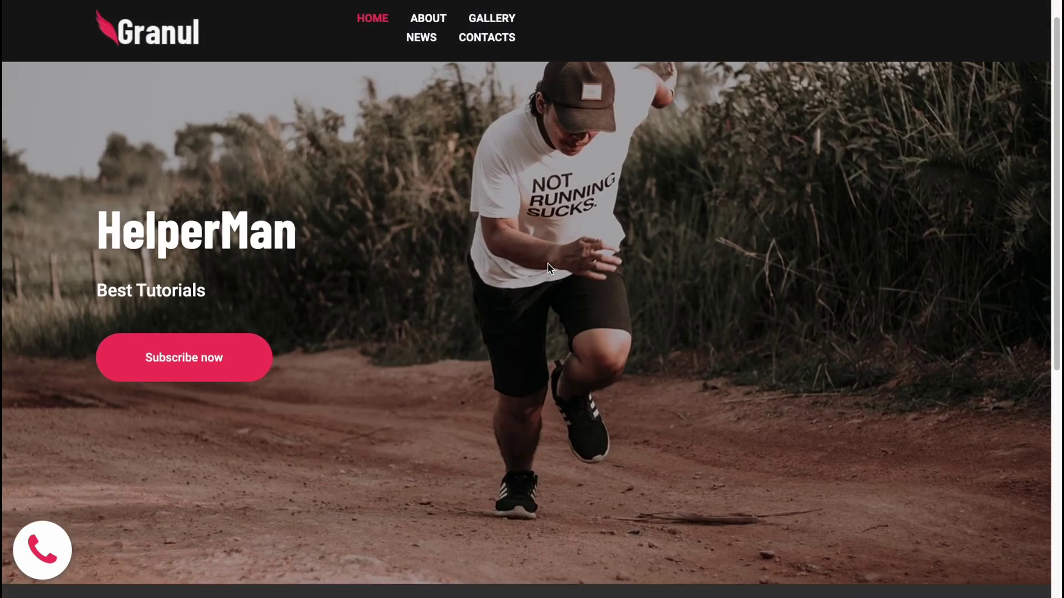
{"action": "scroll", "coordinate": [502, 266], "scroll_direction": "up", "scroll_amount": 7}
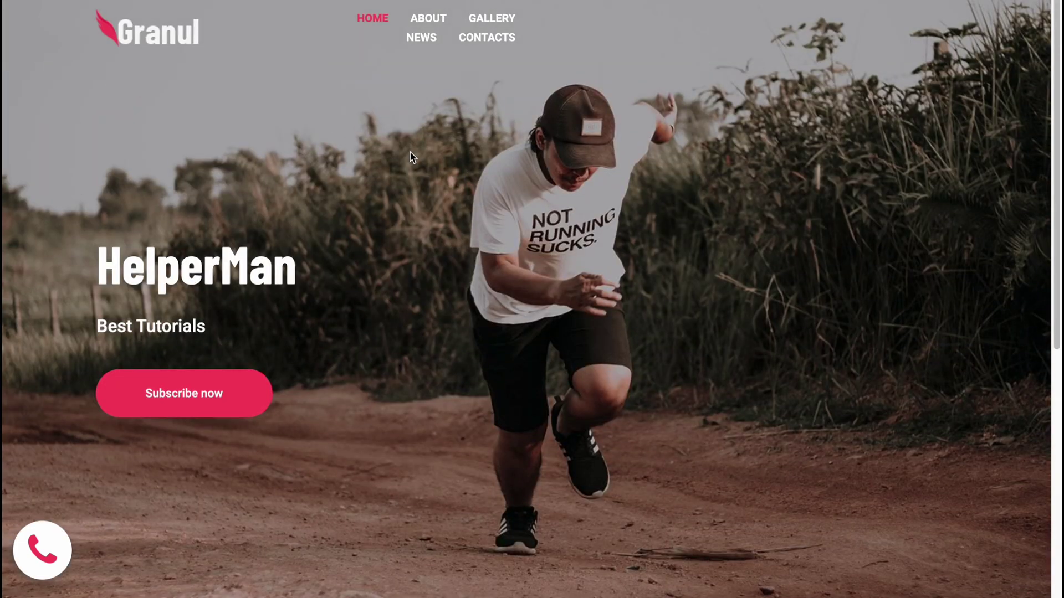
{"action": "left_click", "coordinate": [155, 36]}
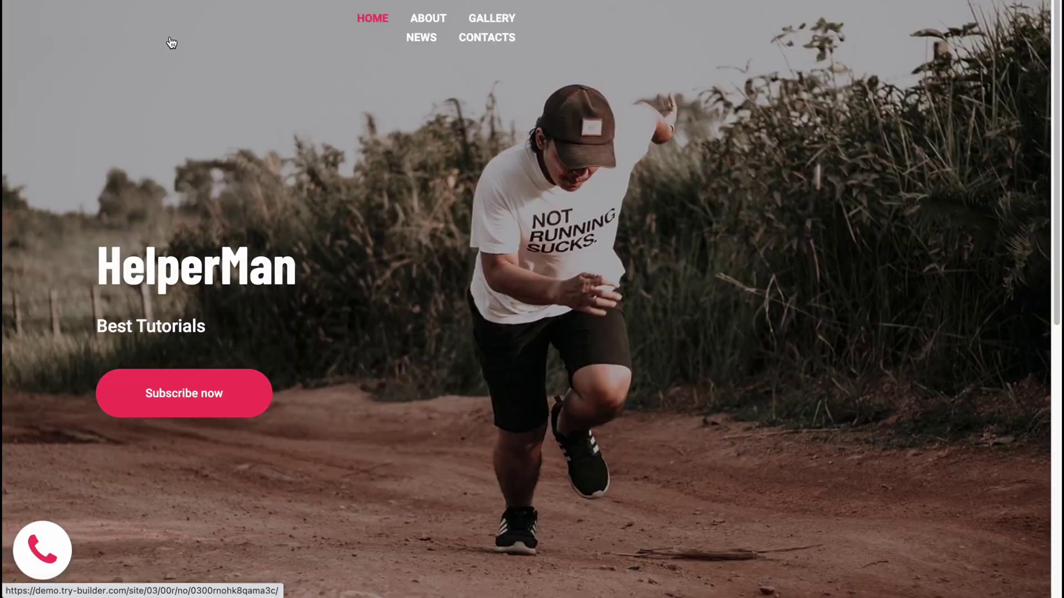
{"action": "left_click", "coordinate": [427, 29]}
{"action": "scroll", "coordinate": [591, 136], "scroll_direction": "down", "scroll_amount": 10}
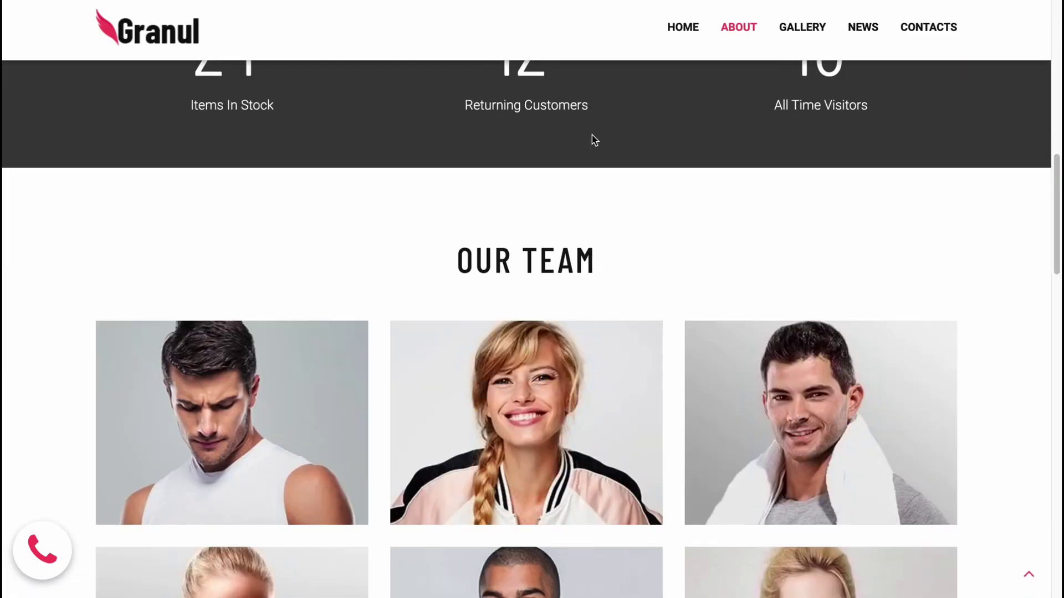
{"action": "scroll", "coordinate": [591, 136], "scroll_direction": "down", "scroll_amount": 15}
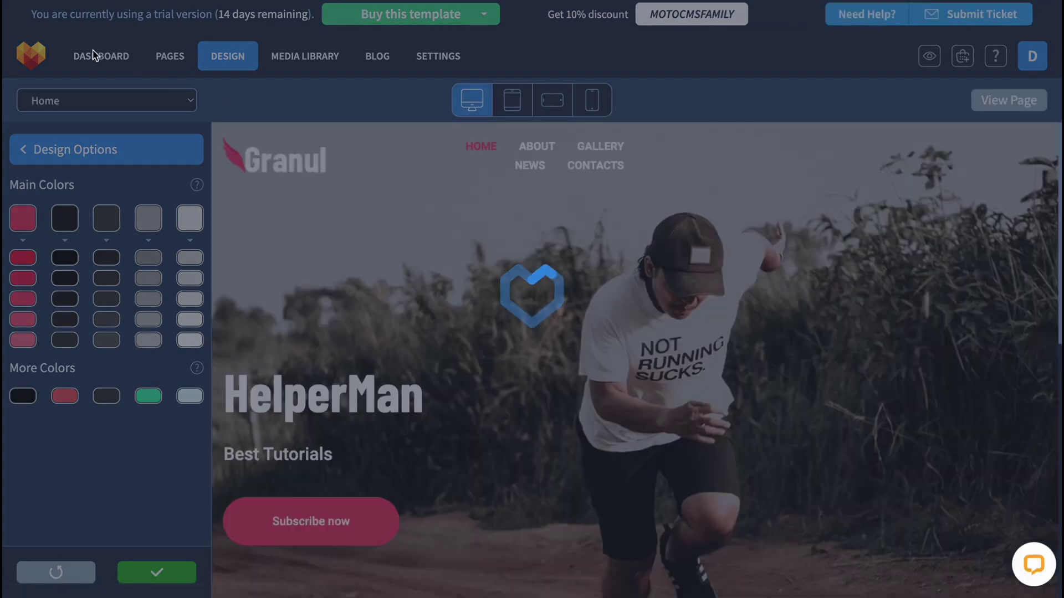
Open the Dashboard overview and glance at the Buy this template plan options
{"action": "left_click", "coordinate": [95, 55]}
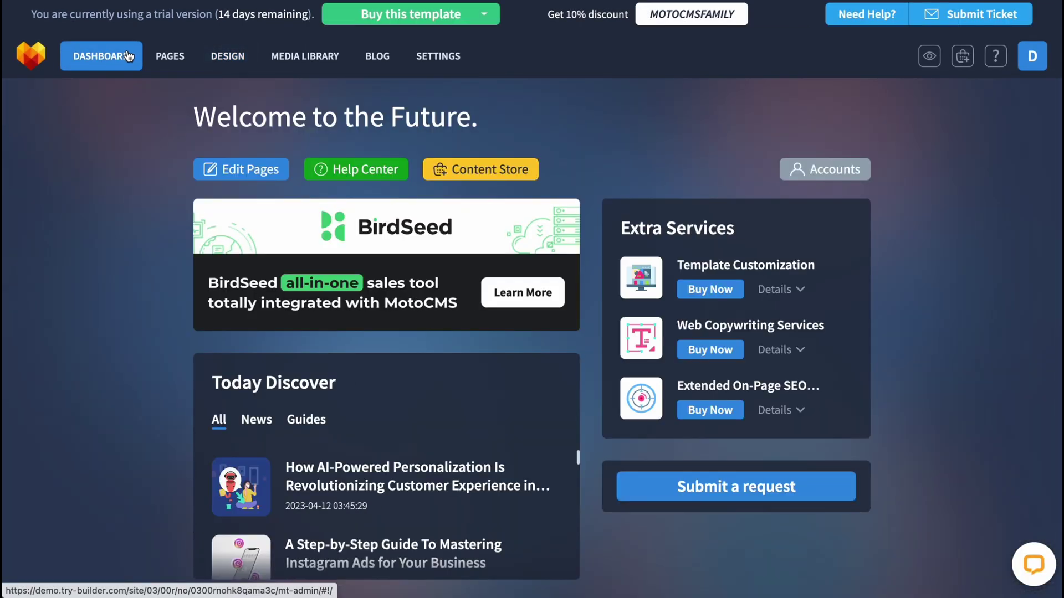
{"action": "left_click", "coordinate": [398, 18]}
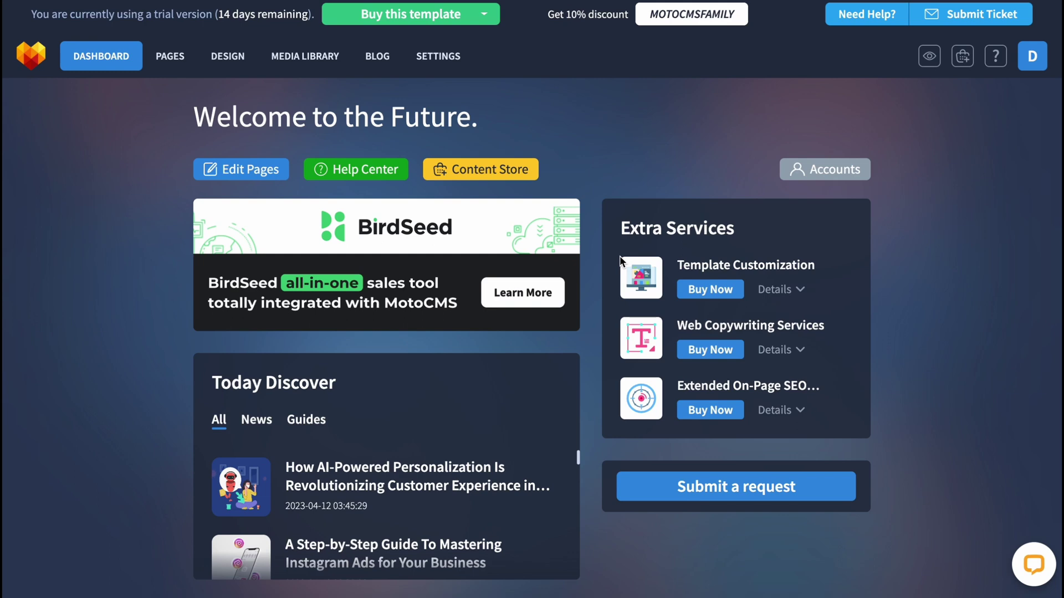
Browse the blog posts and the General, Updates, SEO, Analytics, Fonts, Mail and Integration settings
{"action": "left_click", "coordinate": [385, 60]}
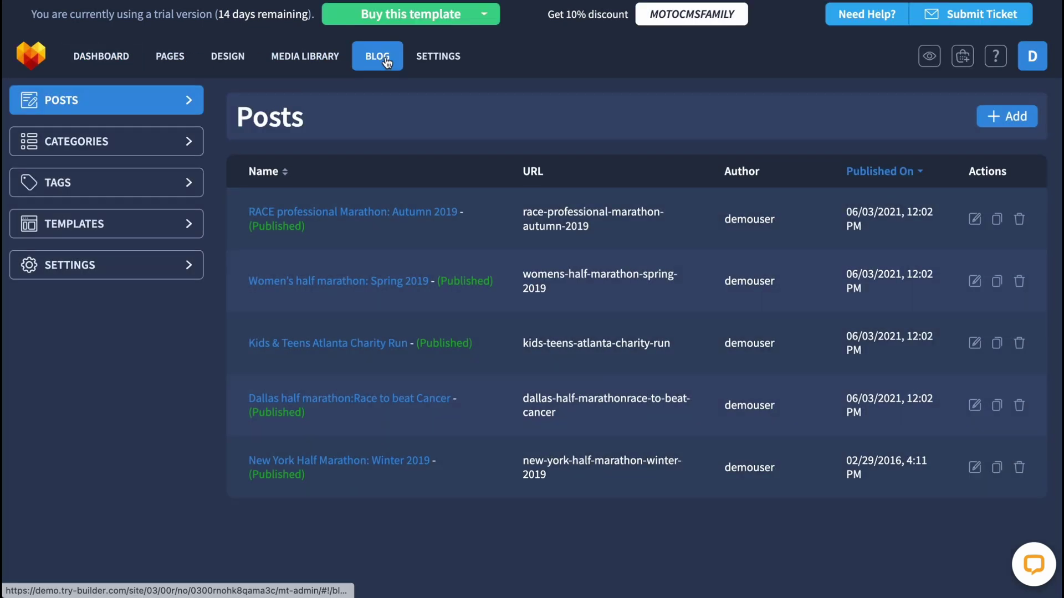
{"action": "left_click", "coordinate": [425, 58]}
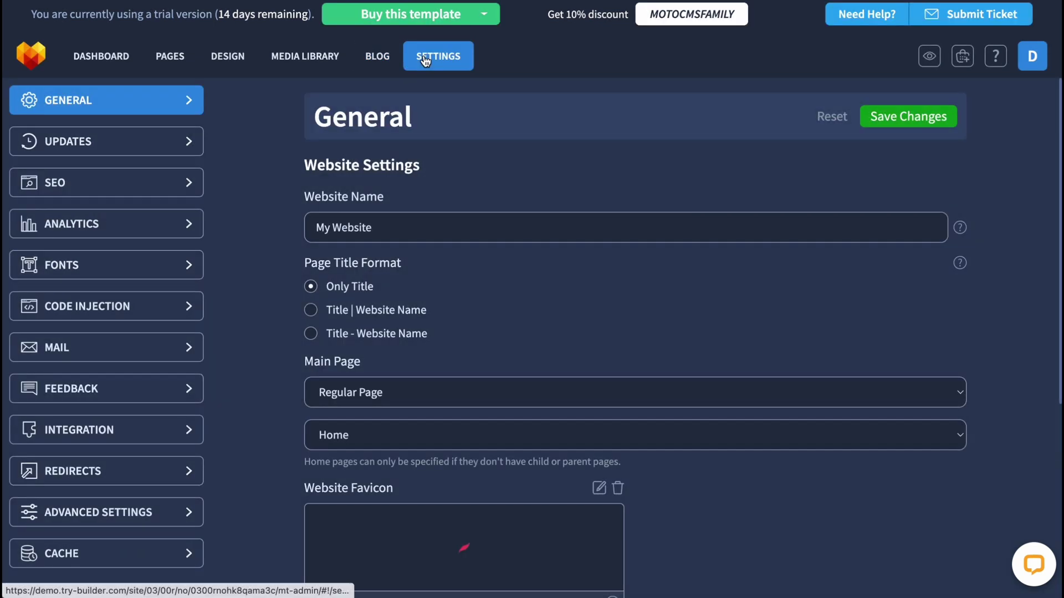
{"action": "left_click", "coordinate": [116, 150]}
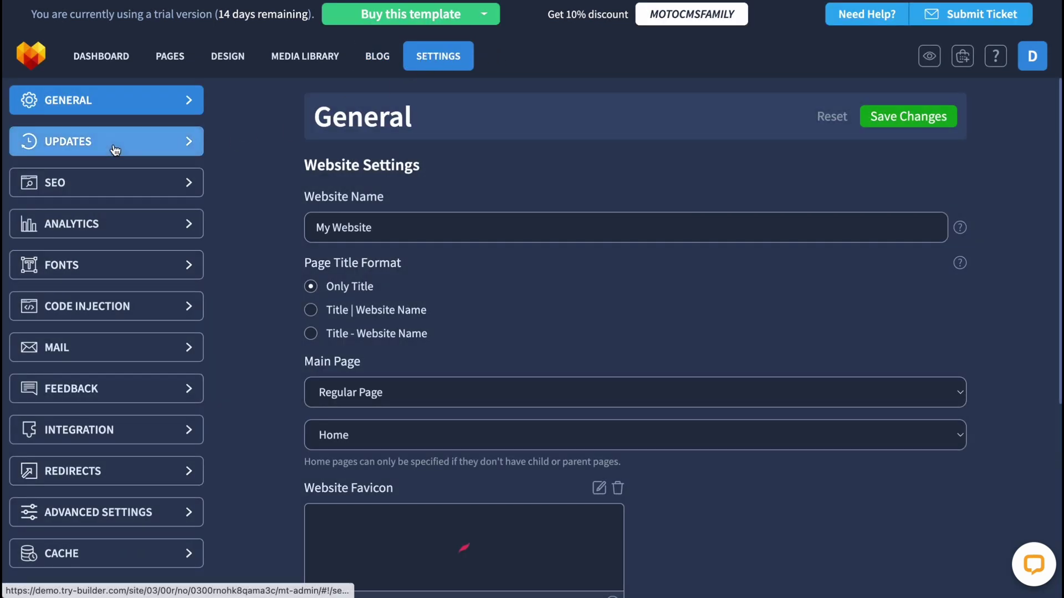
{"action": "left_click", "coordinate": [119, 182]}
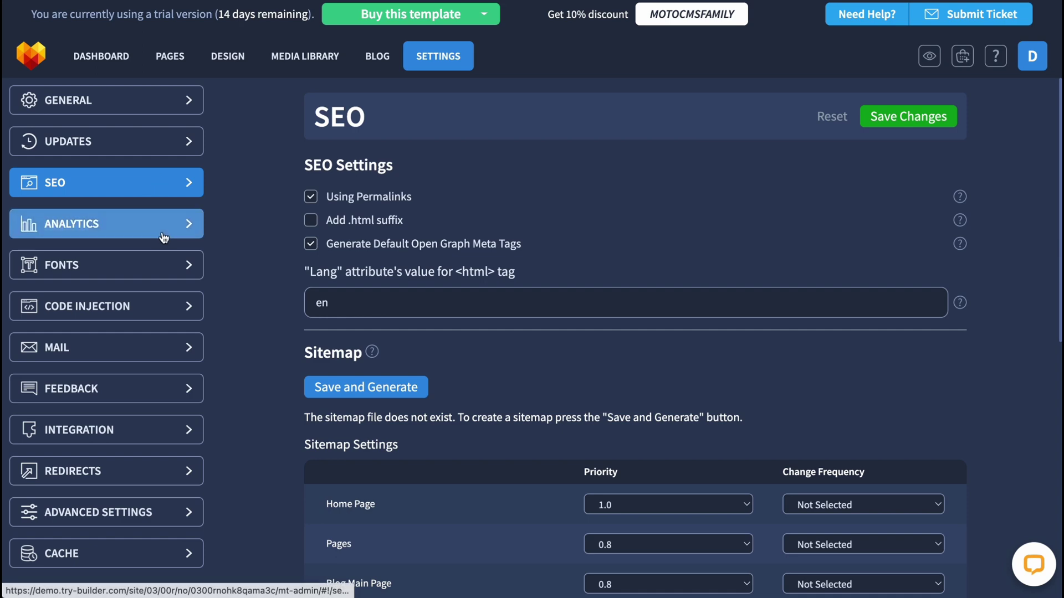
{"action": "left_click", "coordinate": [163, 236]}
{"action": "left_click", "coordinate": [142, 267]}
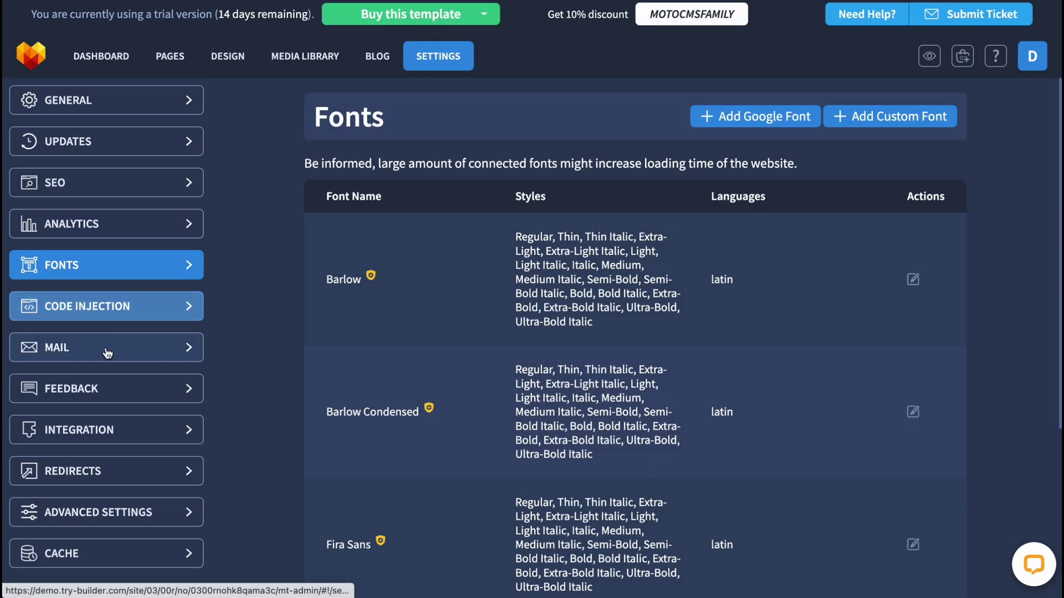
{"action": "left_click", "coordinate": [119, 347]}
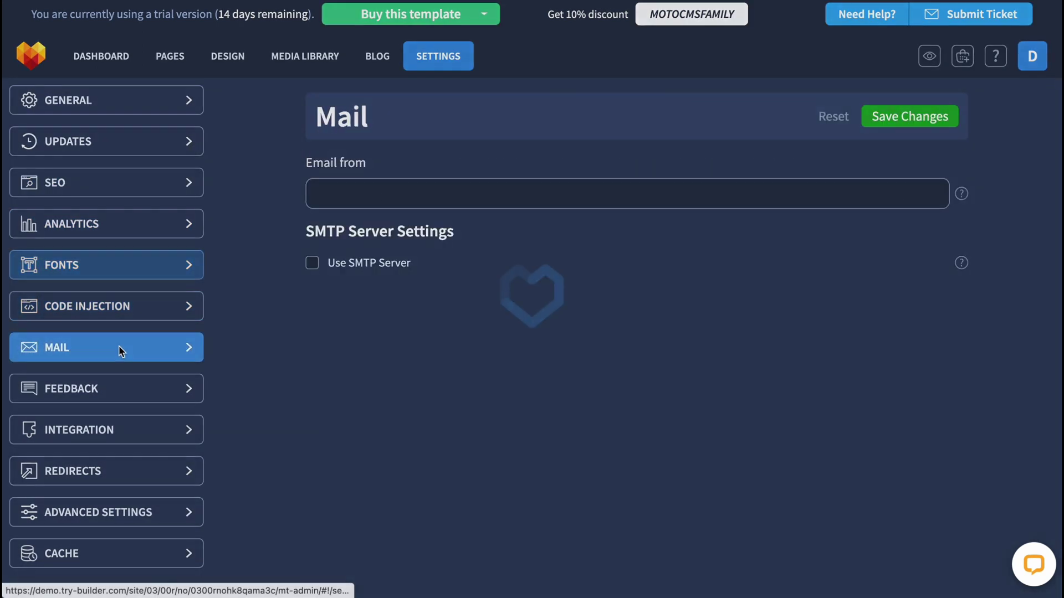
{"action": "left_click", "coordinate": [119, 430]}
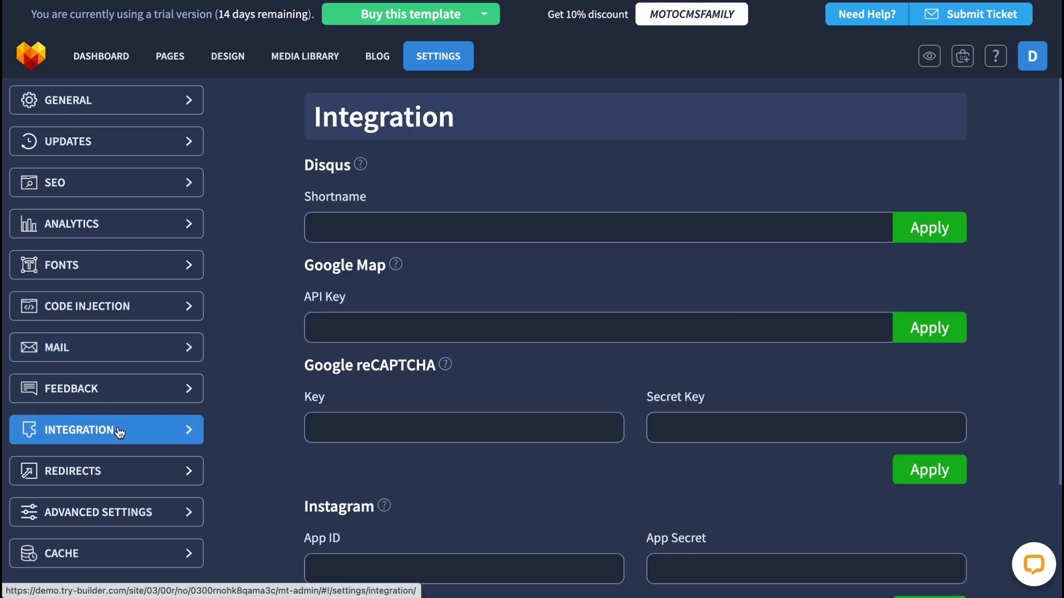
{"action": "left_click", "coordinate": [31, 67]}
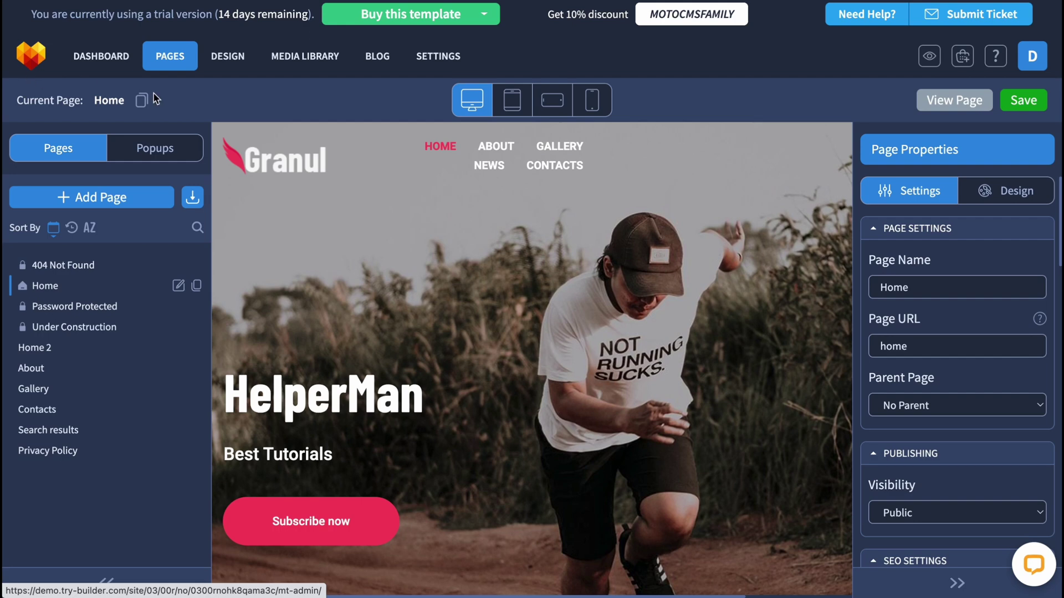
{"action": "scroll", "coordinate": [349, 335], "scroll_direction": "down", "scroll_amount": 5}
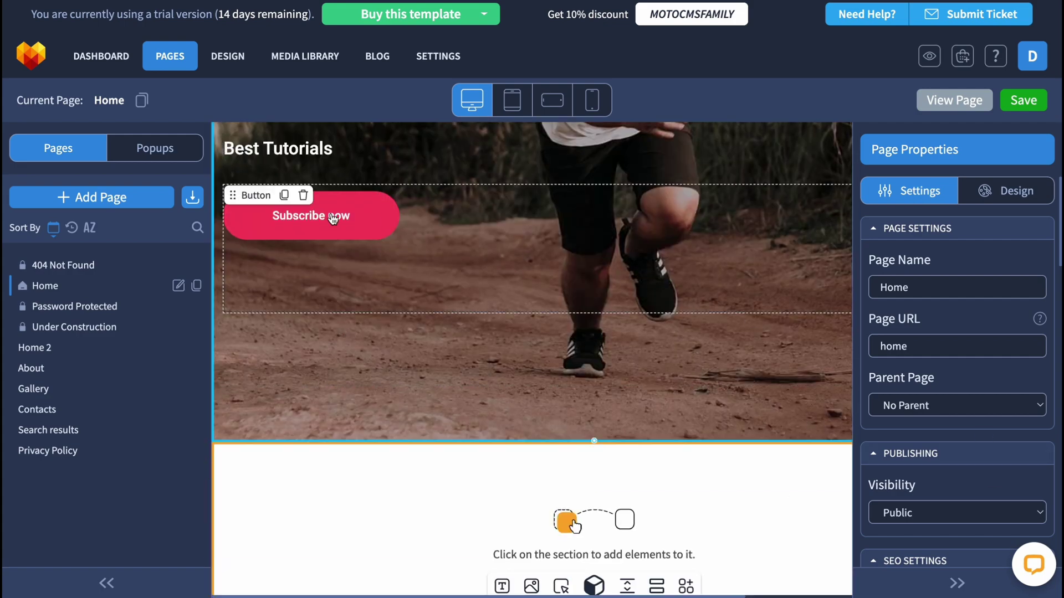
{"action": "scroll", "coordinate": [233, 260], "scroll_direction": "up", "scroll_amount": 1}
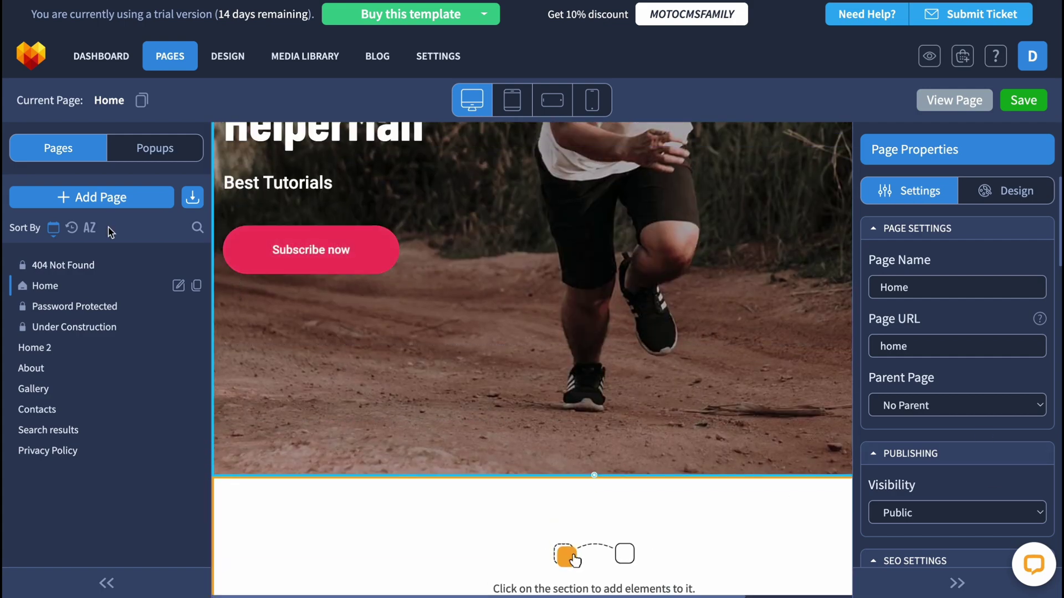
{"action": "scroll", "coordinate": [365, 327], "scroll_direction": "down", "scroll_amount": 5}
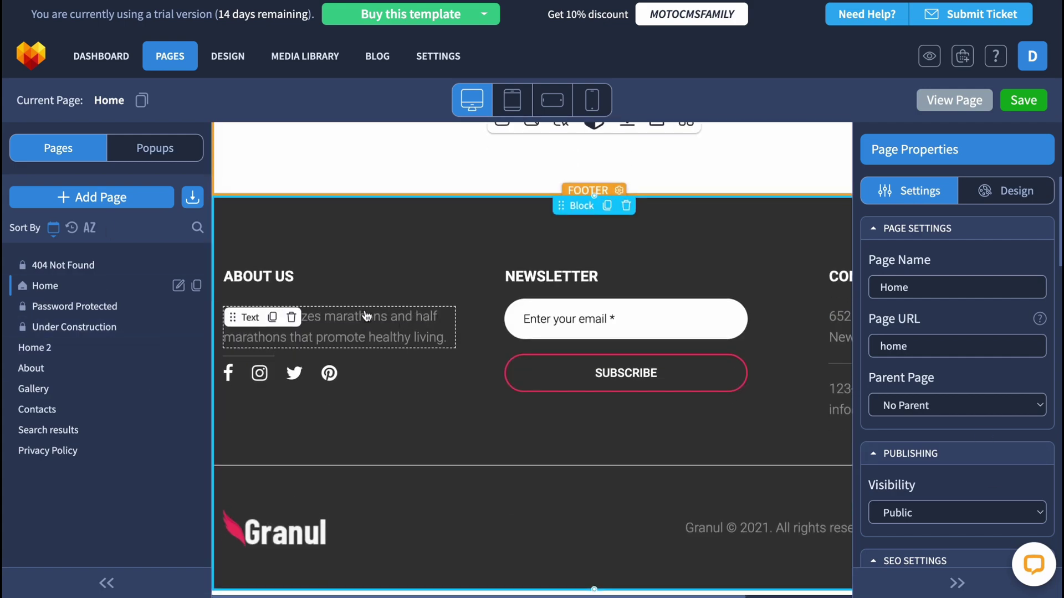
{"action": "left_click", "coordinate": [306, 62]}
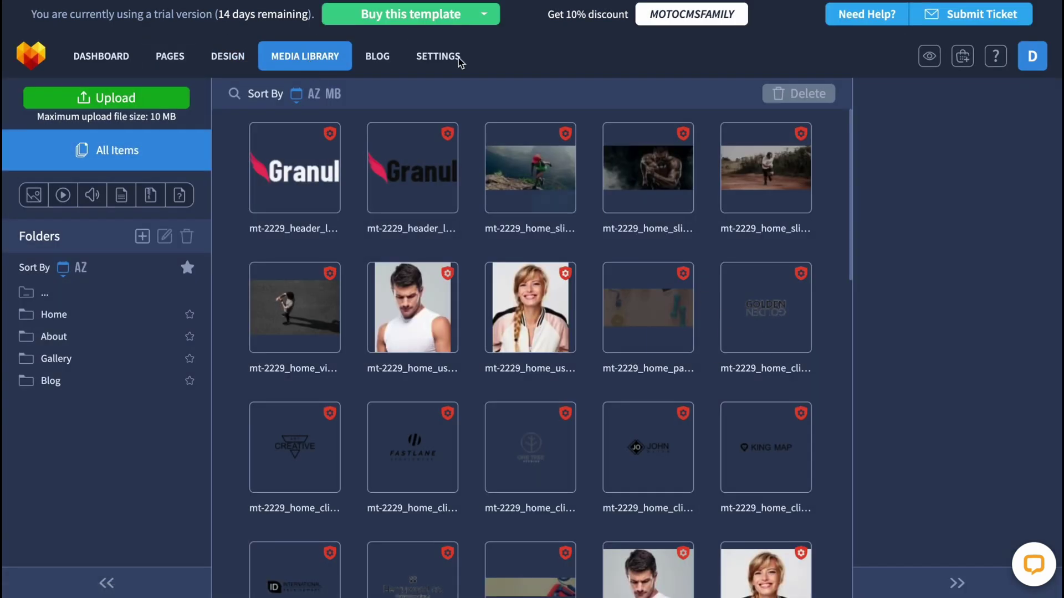
{"action": "left_click", "coordinate": [376, 60]}
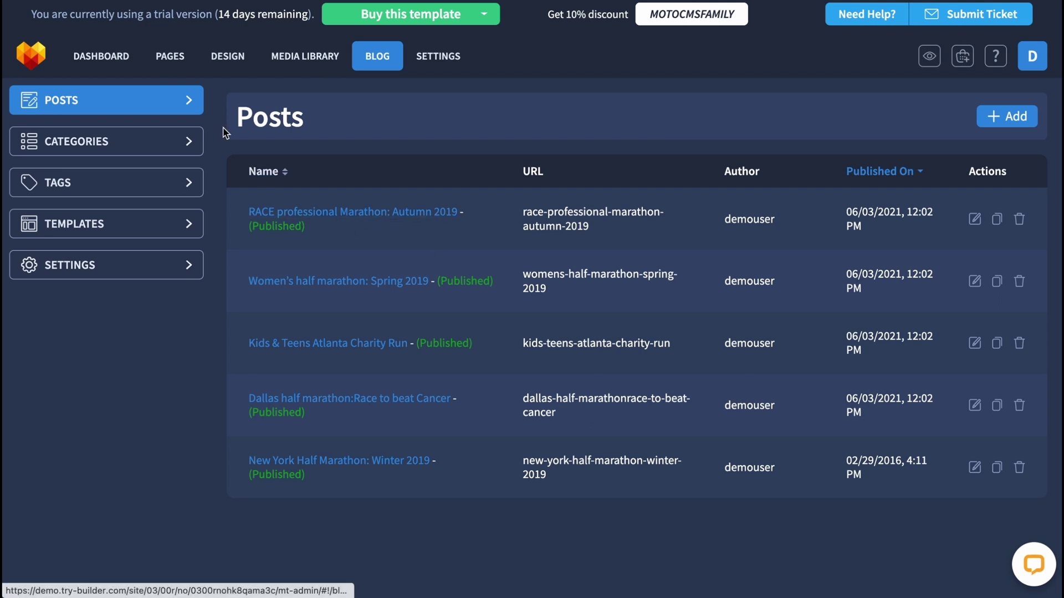
{"action": "left_click", "coordinate": [77, 141]}
{"action": "left_click", "coordinate": [37, 55]}
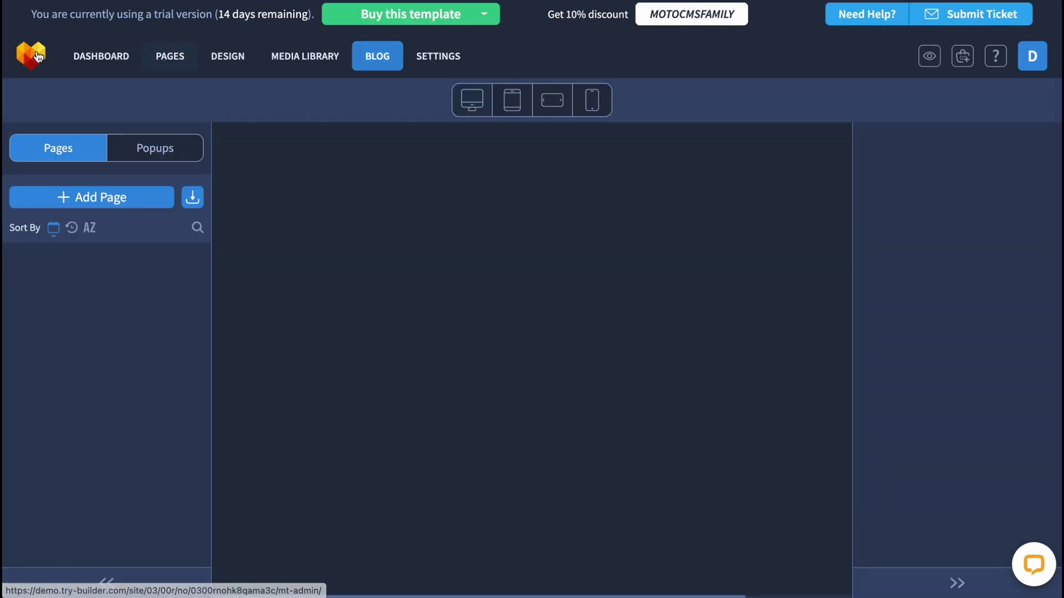